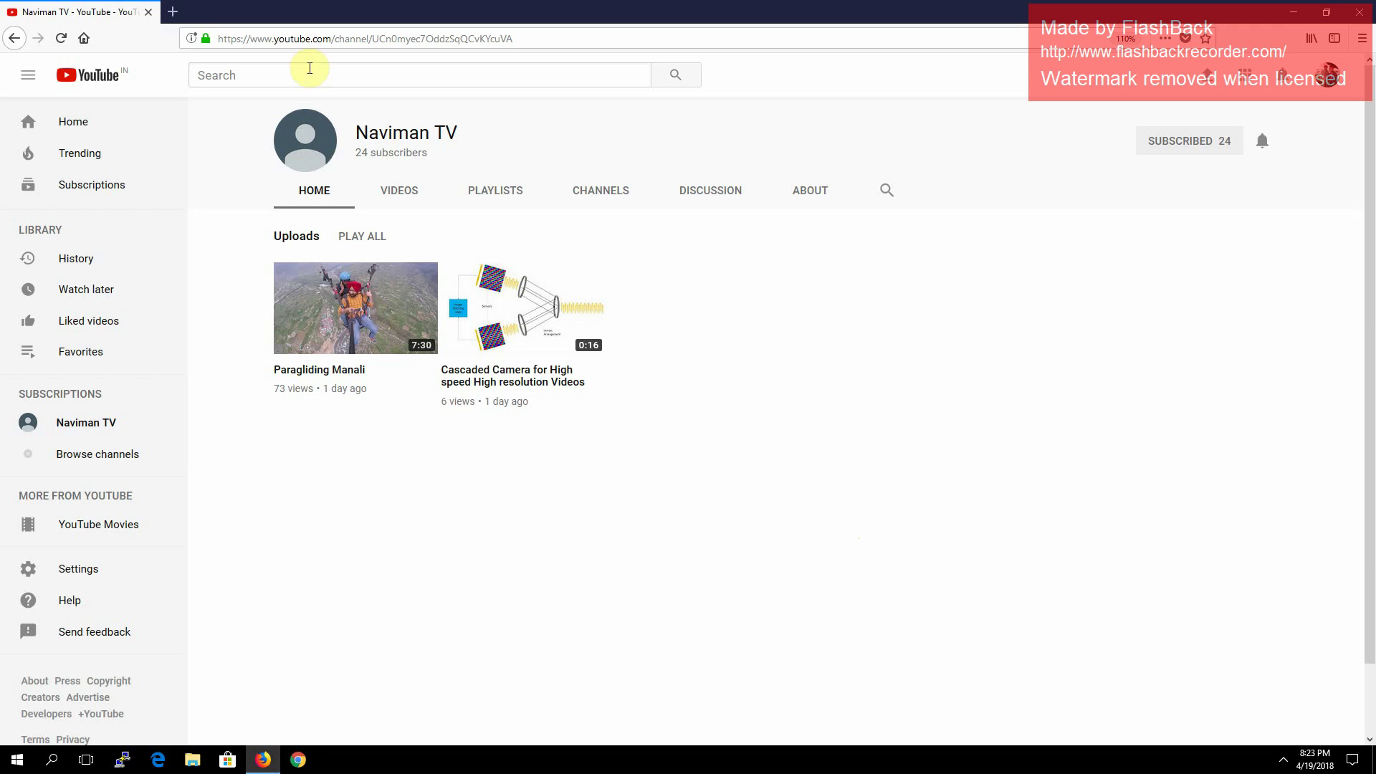
# In a new tab, load Google and search for 'bluestacks' using the suggestion
pyautogui.click(172, 11)
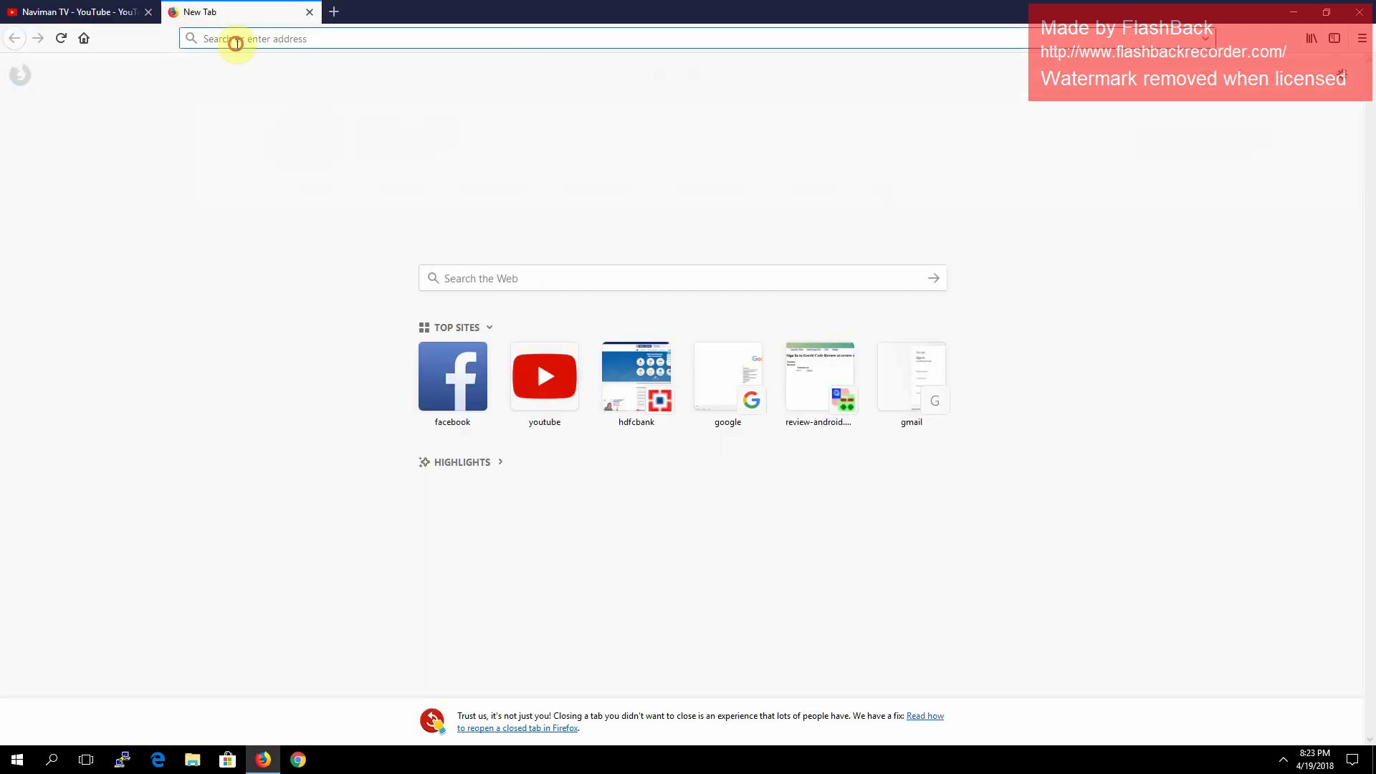
pyautogui.write('google.com/')
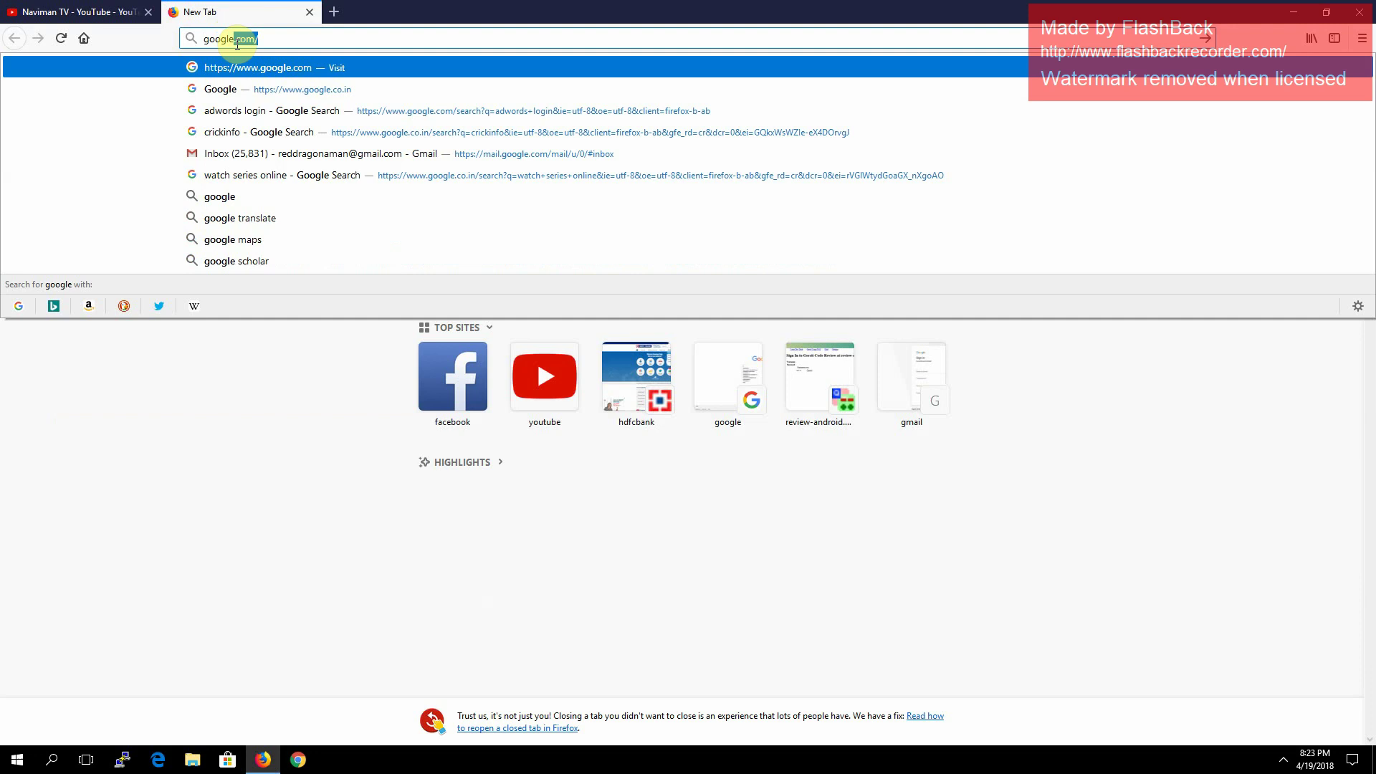
pyautogui.press('Return')
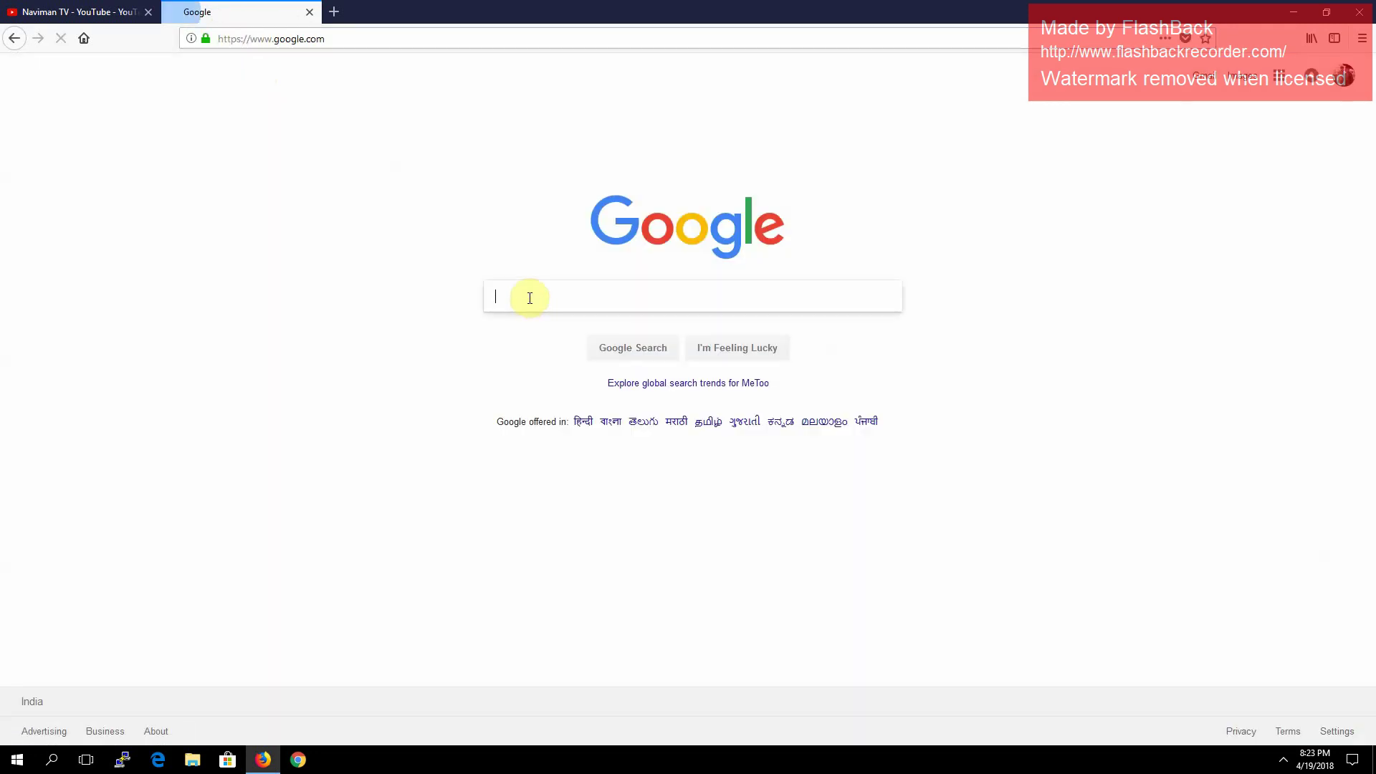
pyautogui.click(554, 297)
pyautogui.write('blue')
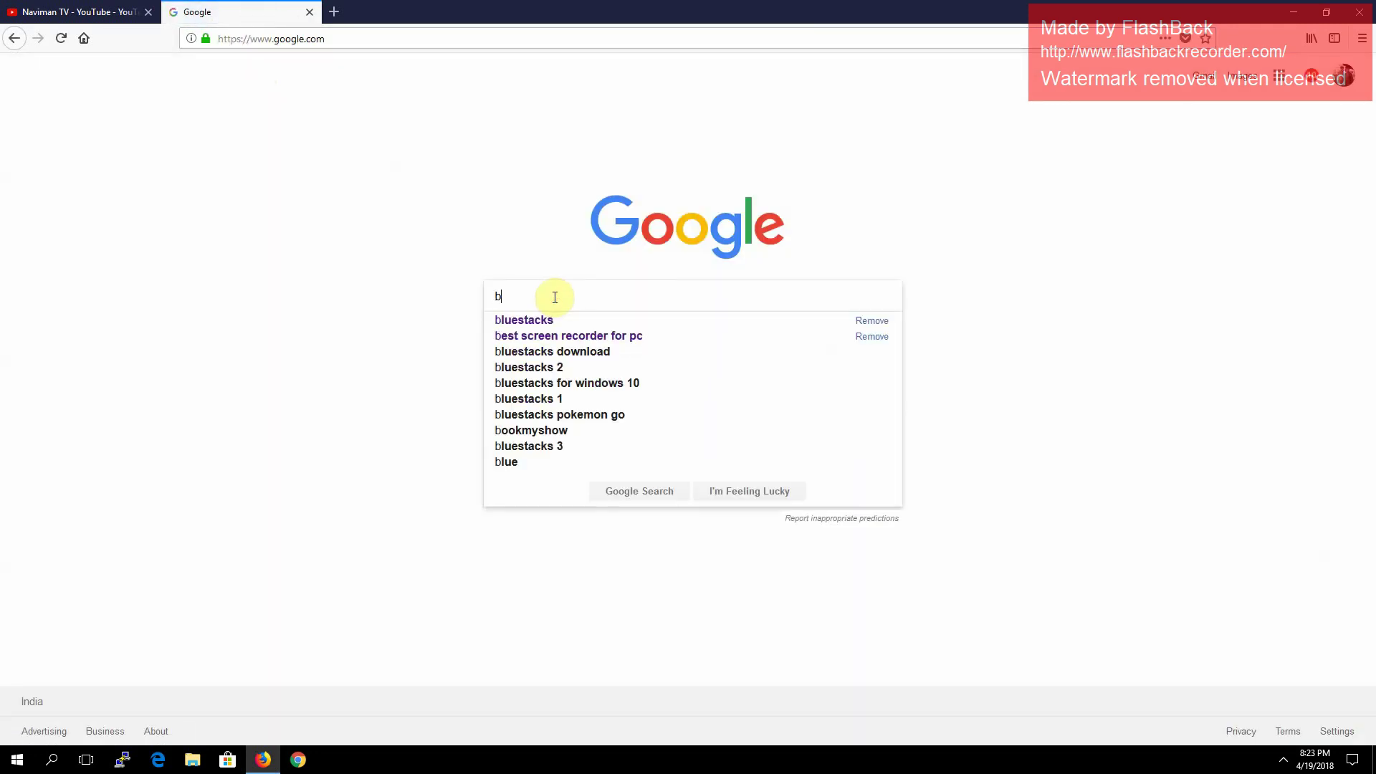
pyautogui.press('Down')
pyautogui.press('Return')
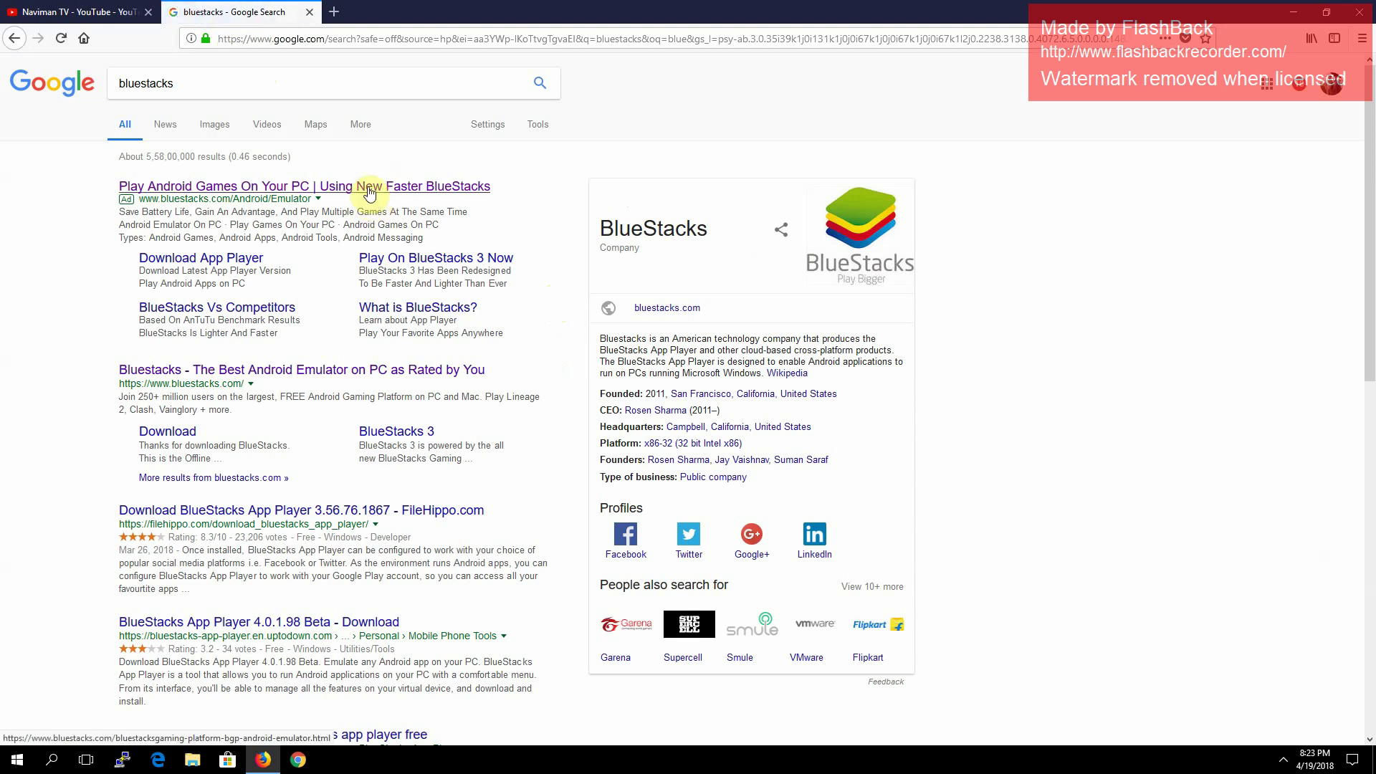
# Open the first BlueStacks ad result in a new tab and reach its v4.20.23 download page
pyautogui.rightClick(370, 191)
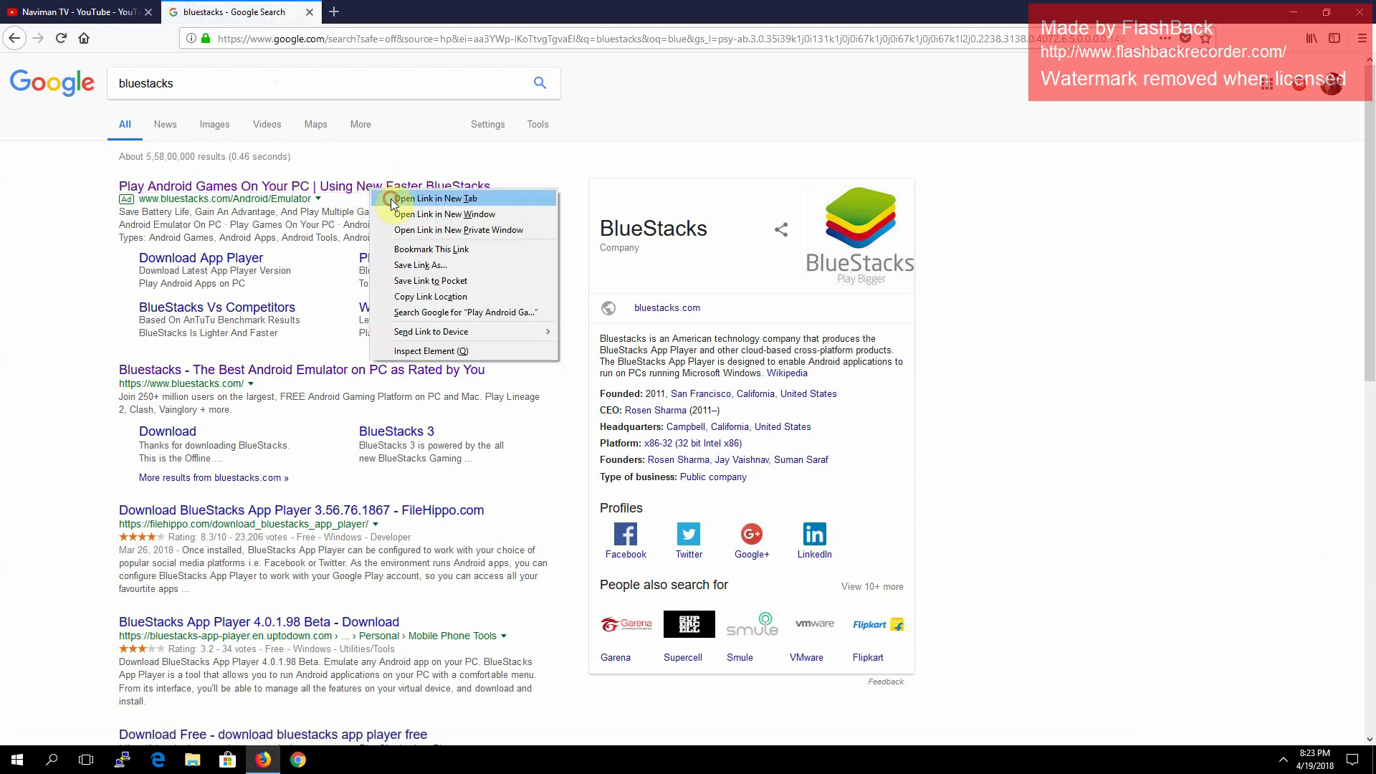
pyautogui.click(393, 200)
pyautogui.click(402, 7)
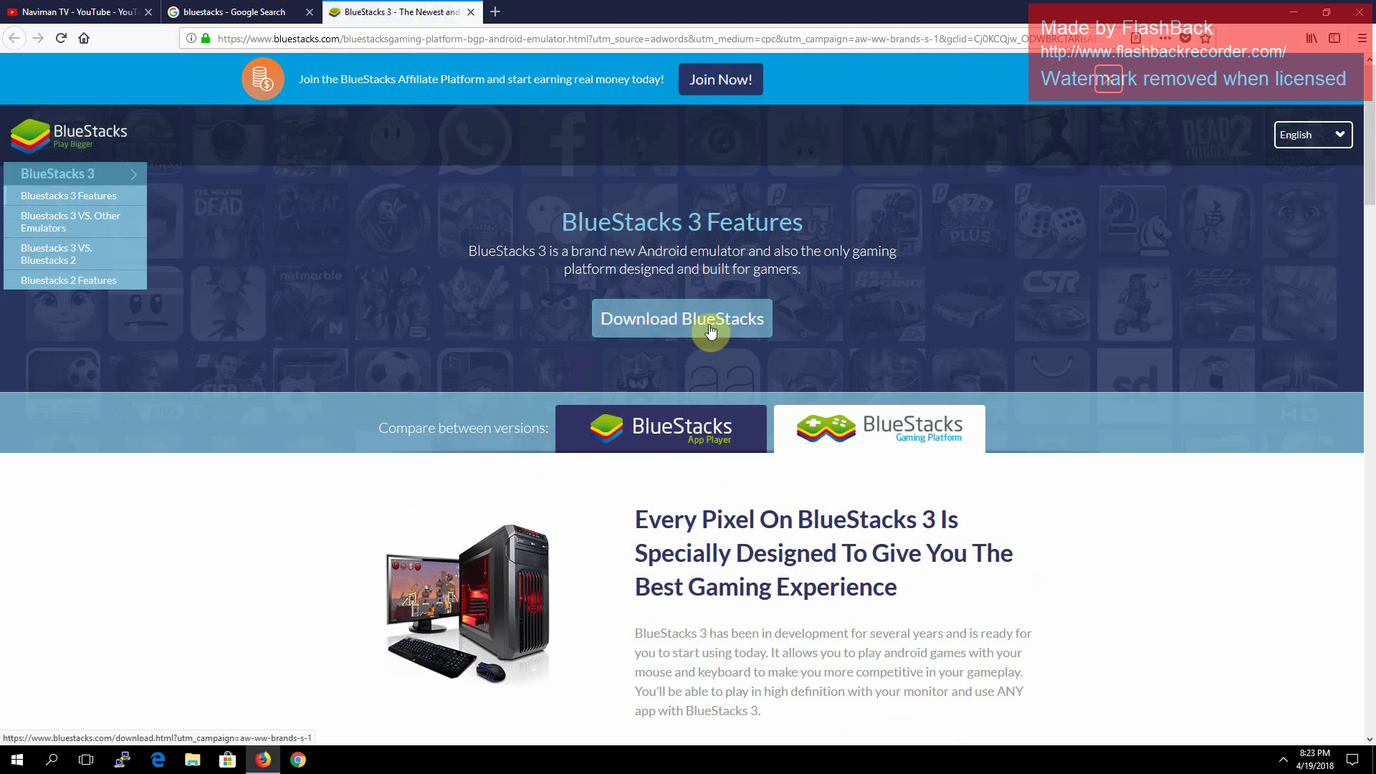
pyautogui.click(710, 330)
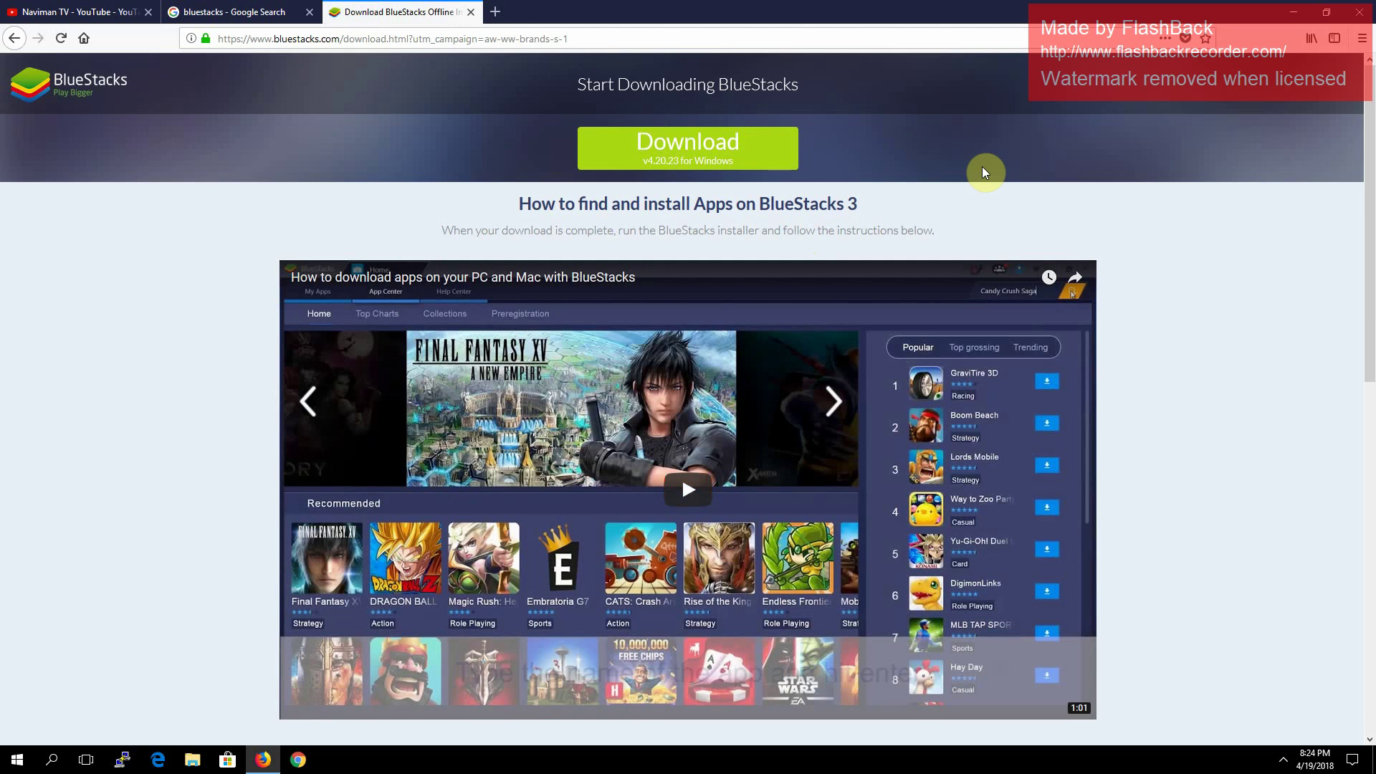
# Save the BlueStacks-Installer_64 .exe, cancel its download, then cancel closing the three-tab window
pyautogui.click(702, 156)
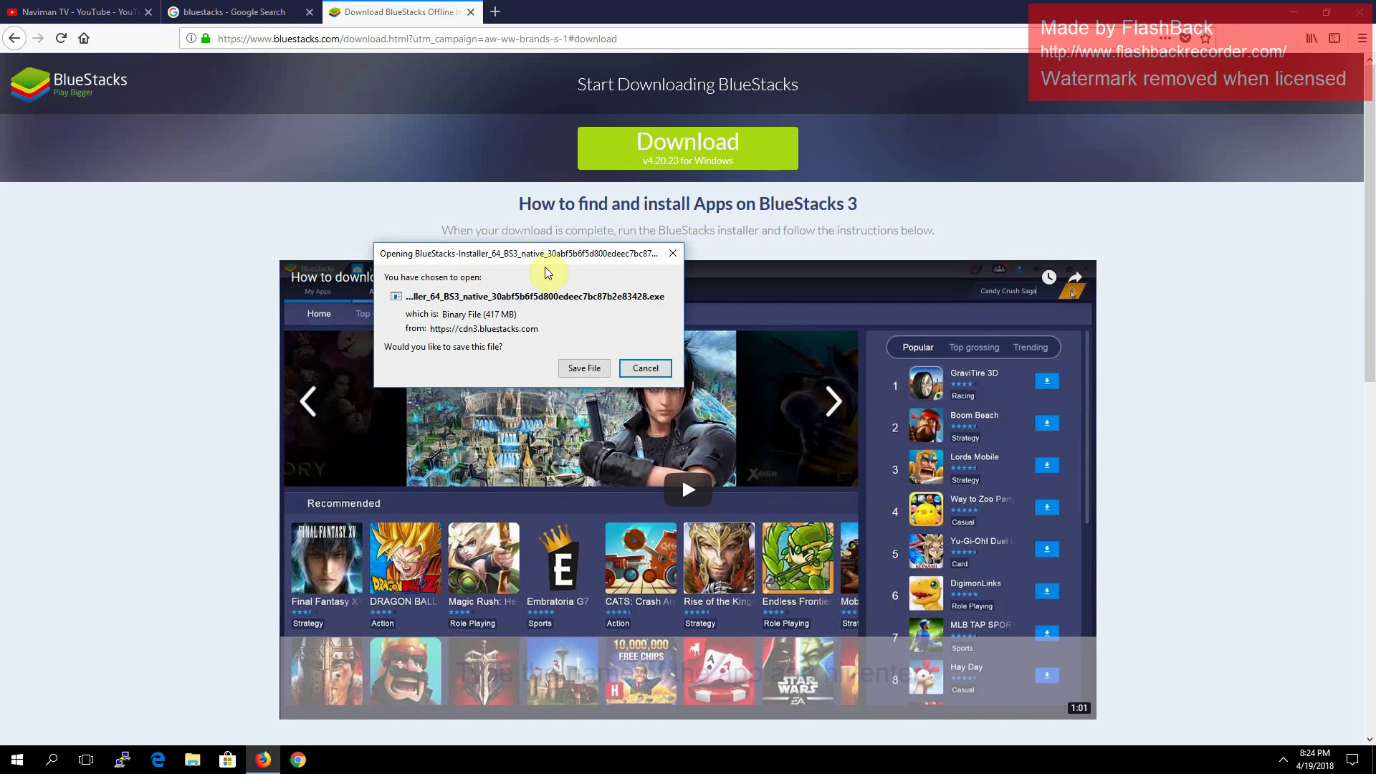
pyautogui.click(598, 379)
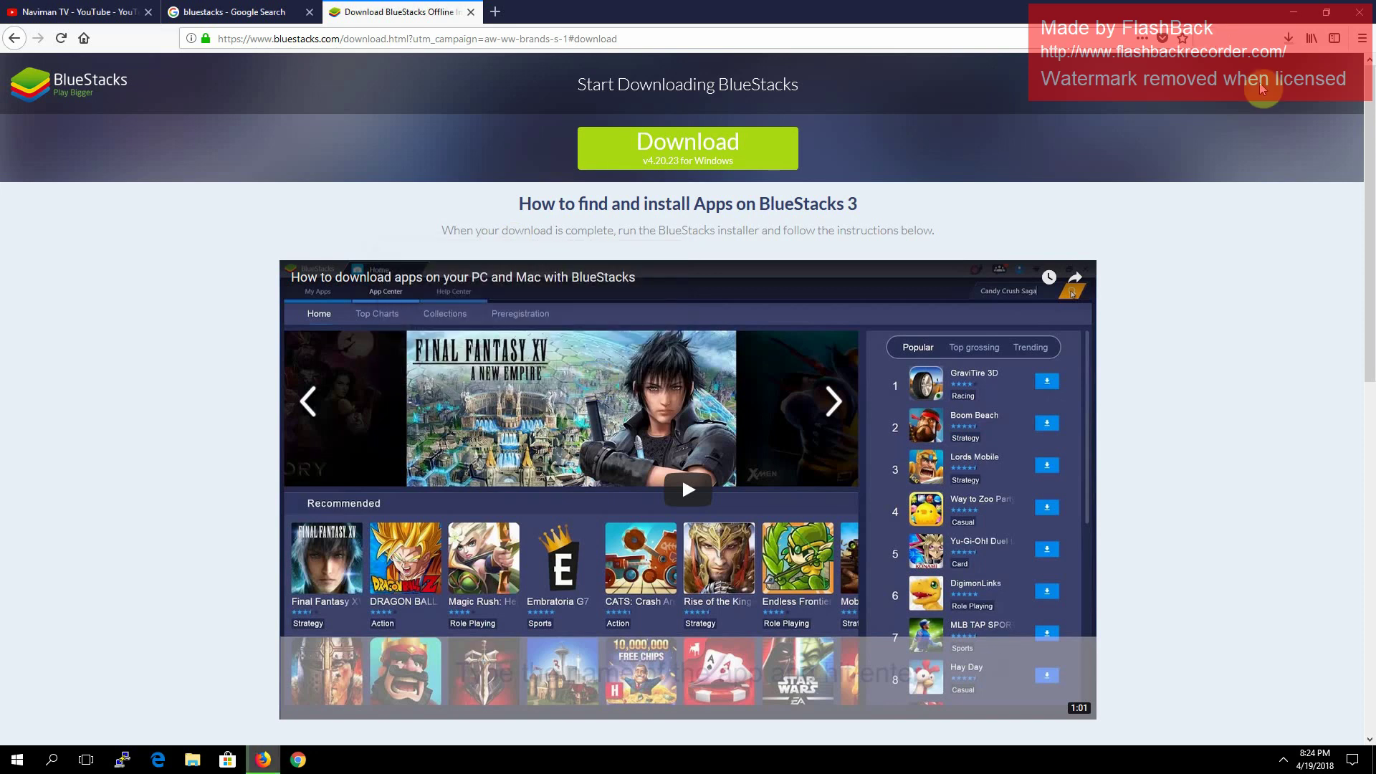
pyautogui.click(1288, 38)
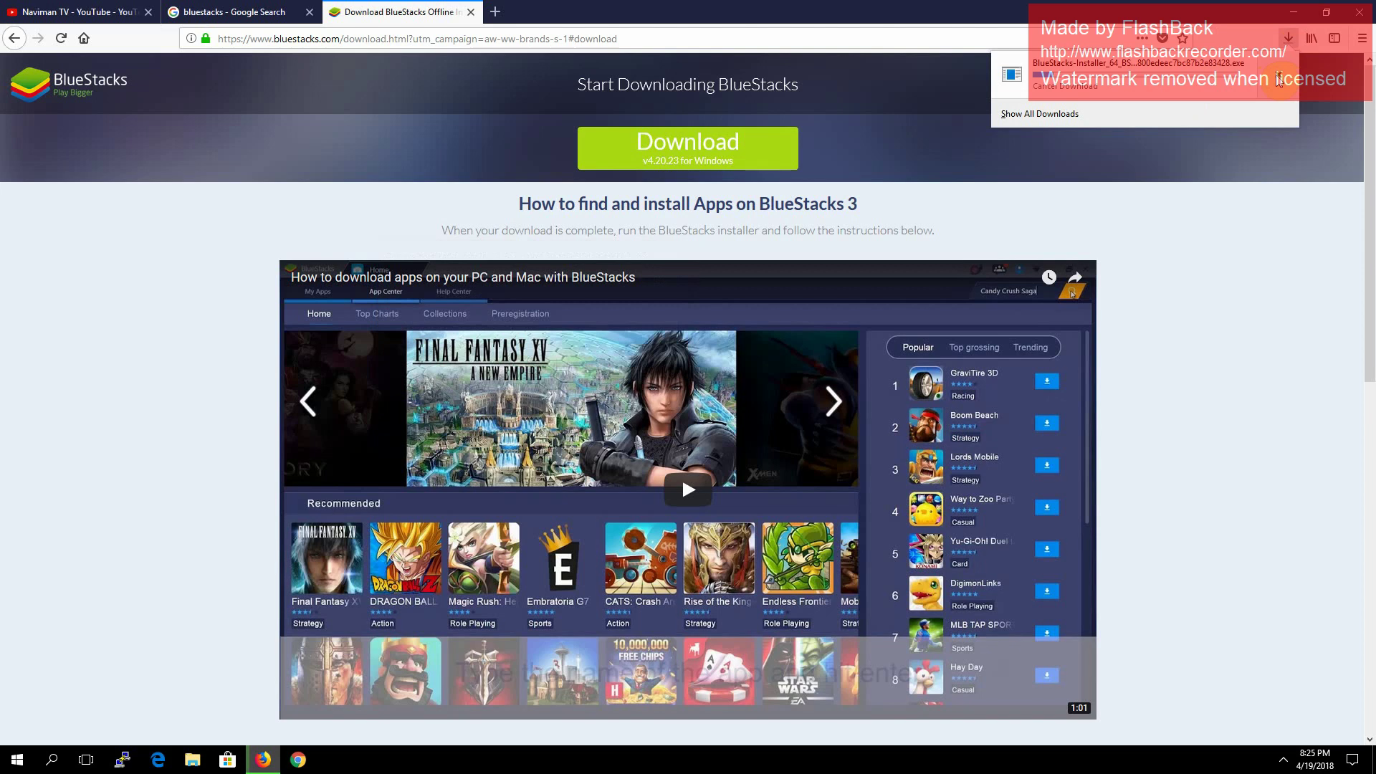
pyautogui.click(1279, 79)
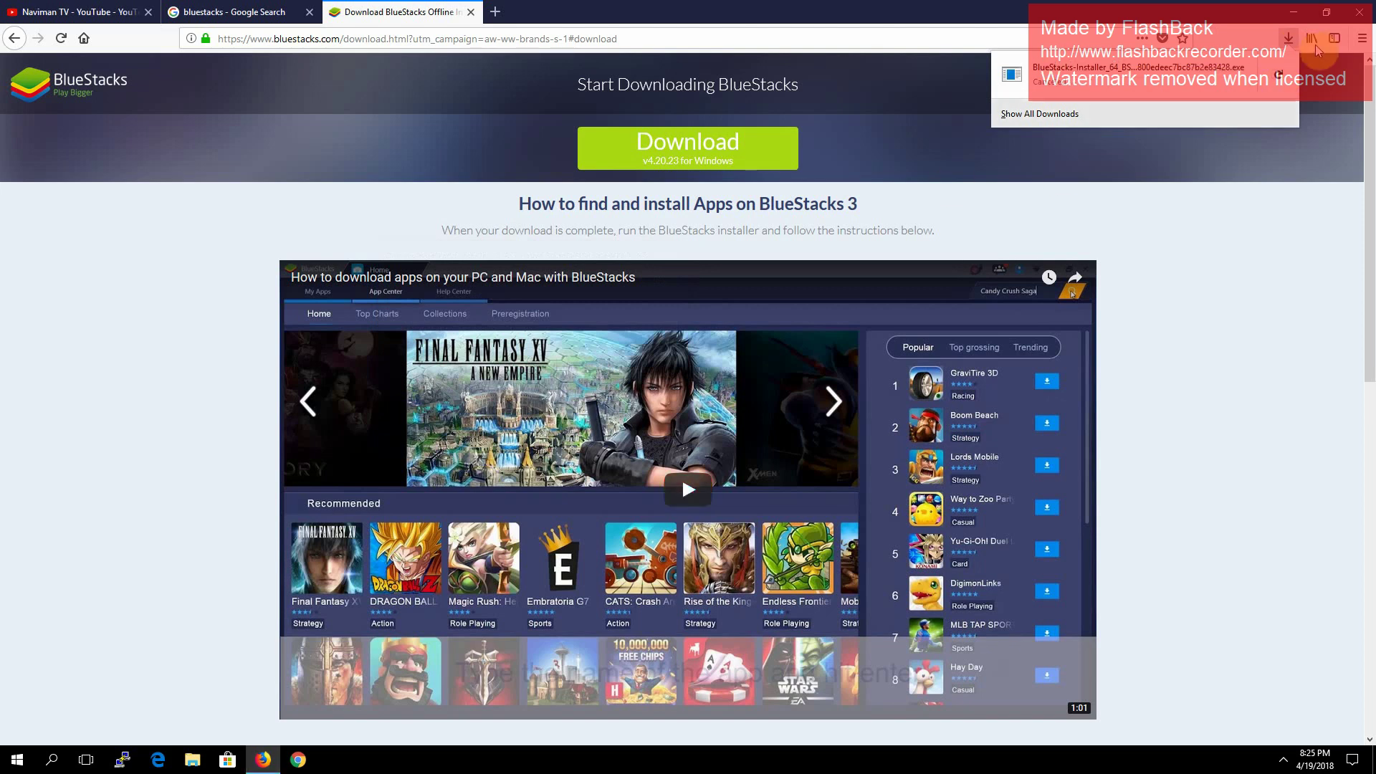
pyautogui.click(1358, 18)
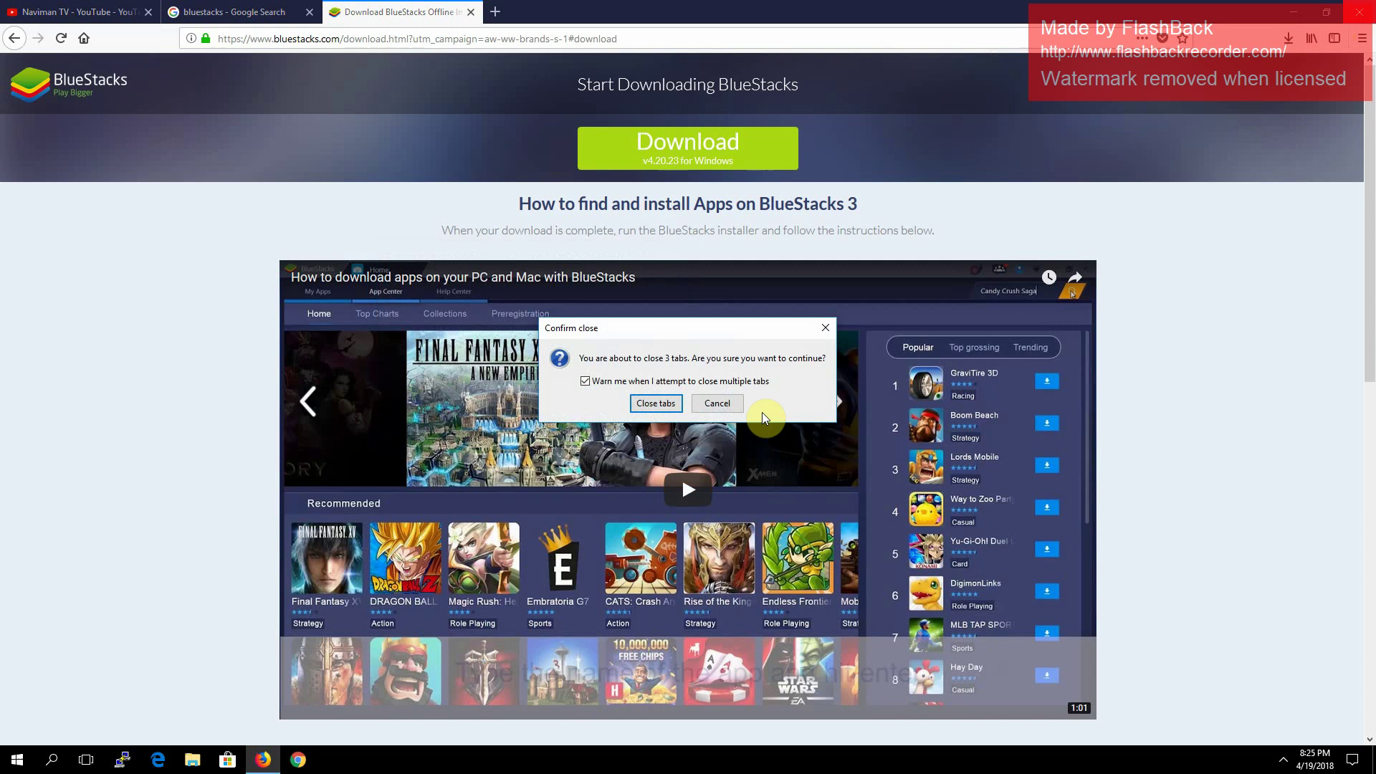
pyautogui.click(716, 406)
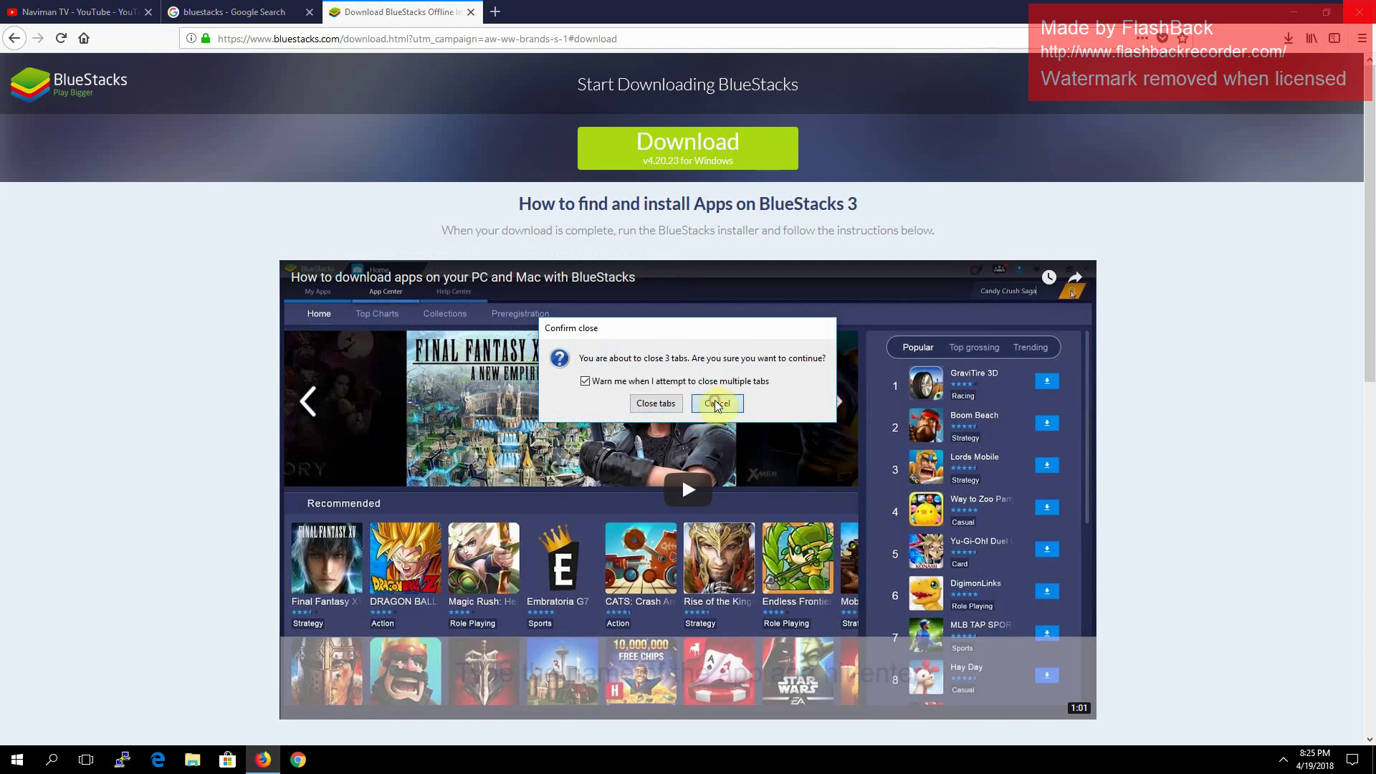
# Close the download tab and launch BlueStacks by searching 'blu' in Windows search
pyautogui.click(470, 11)
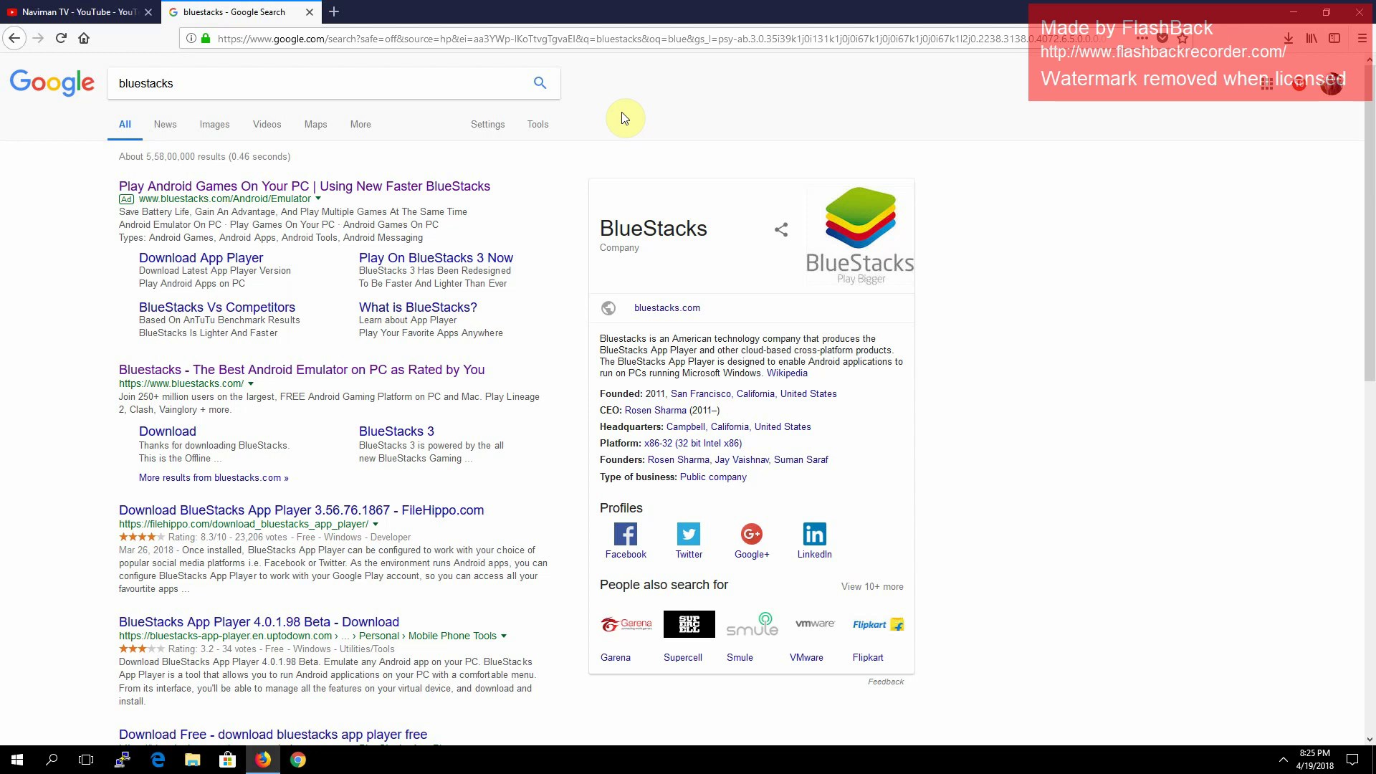
pyautogui.click(17, 762)
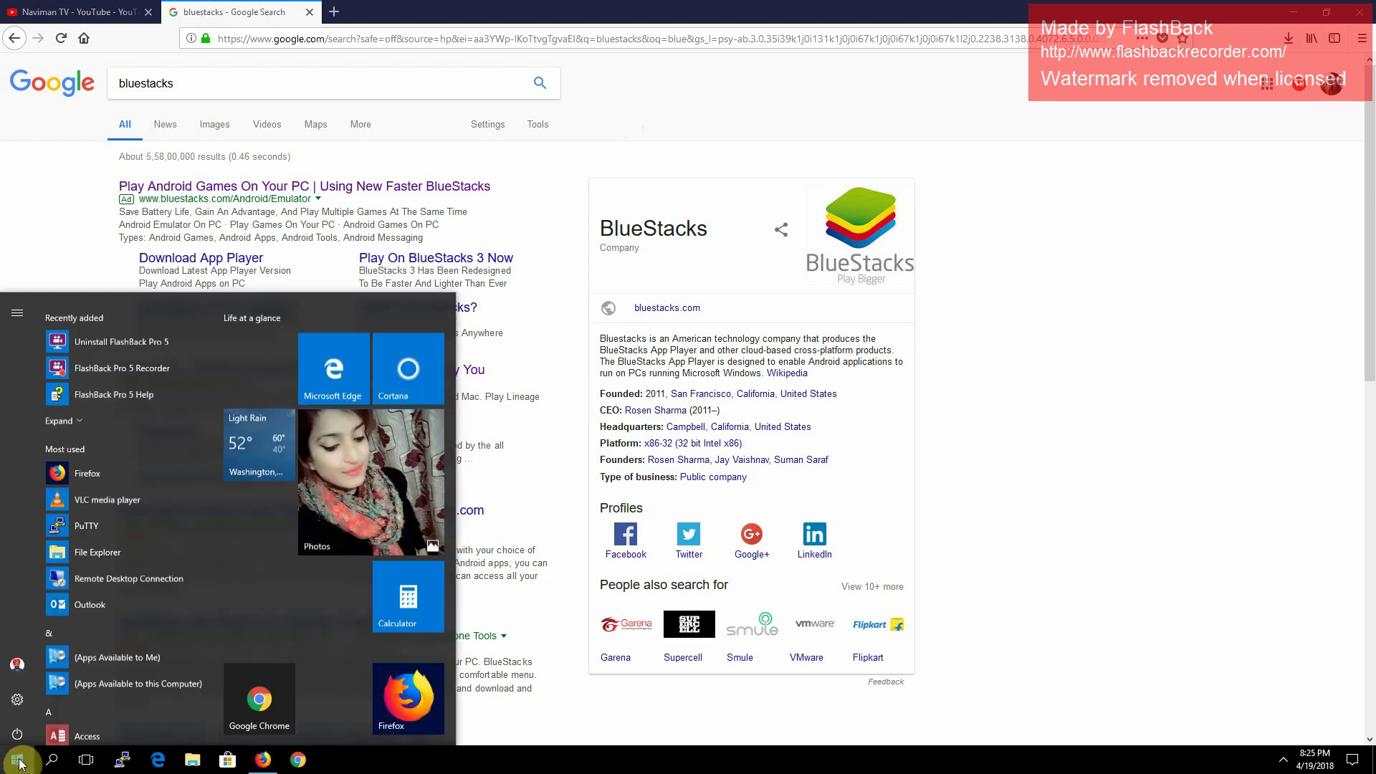
pyautogui.click(53, 762)
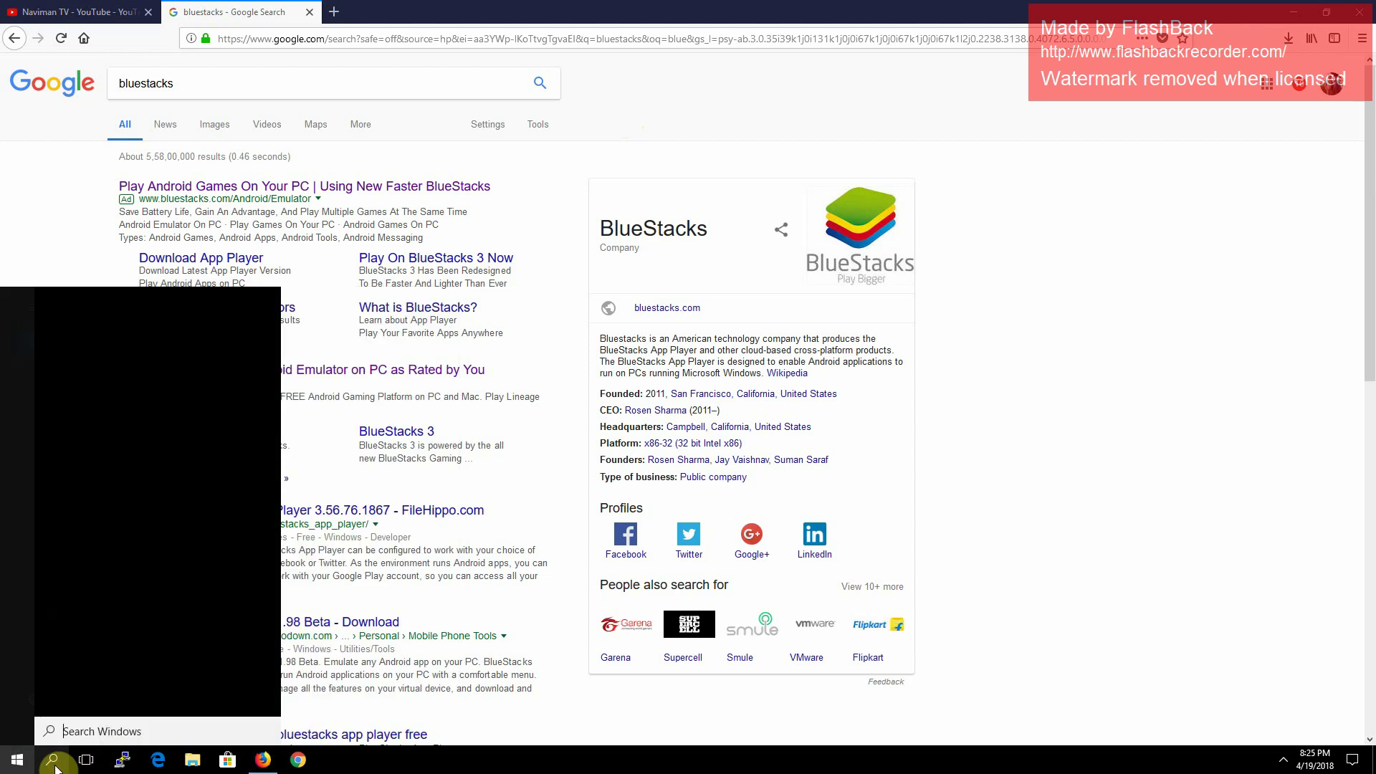
pyautogui.write('blu')
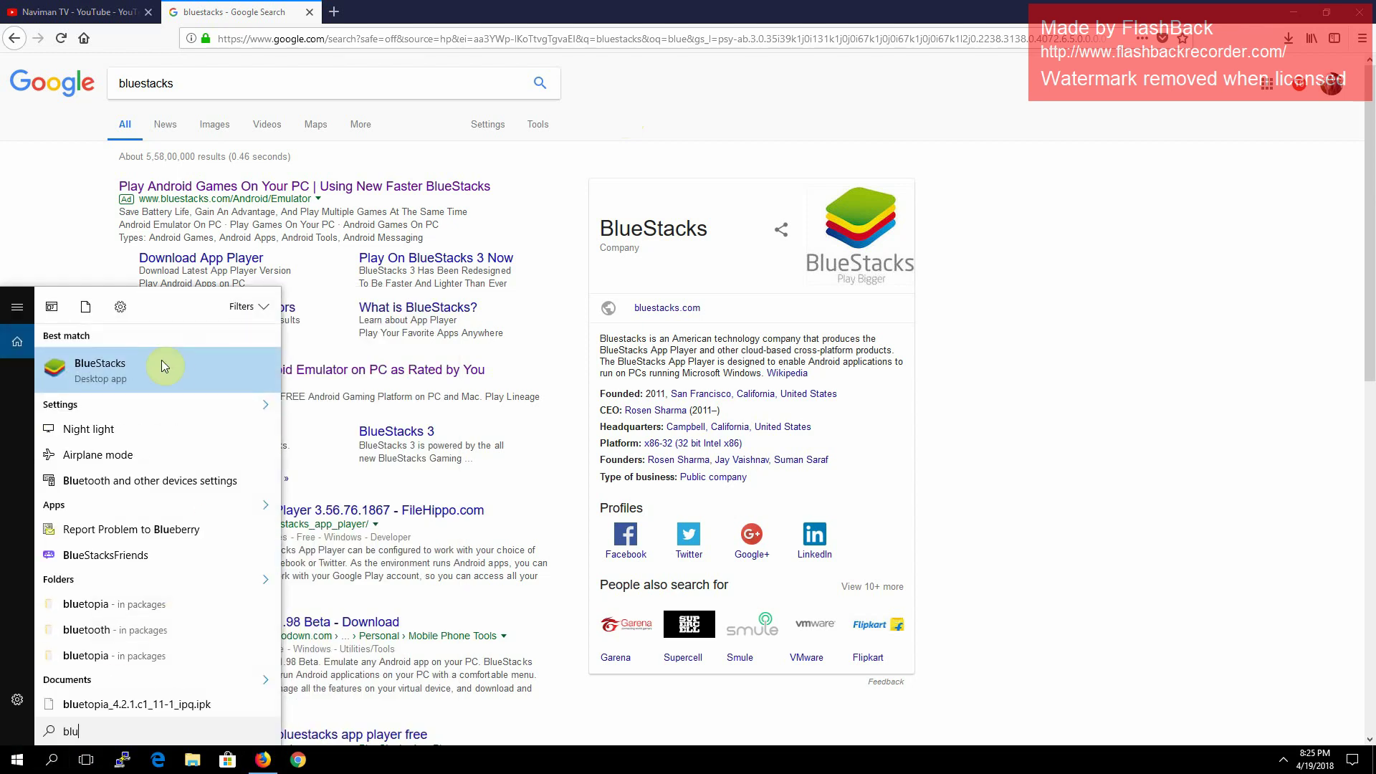
pyautogui.click(162, 366)
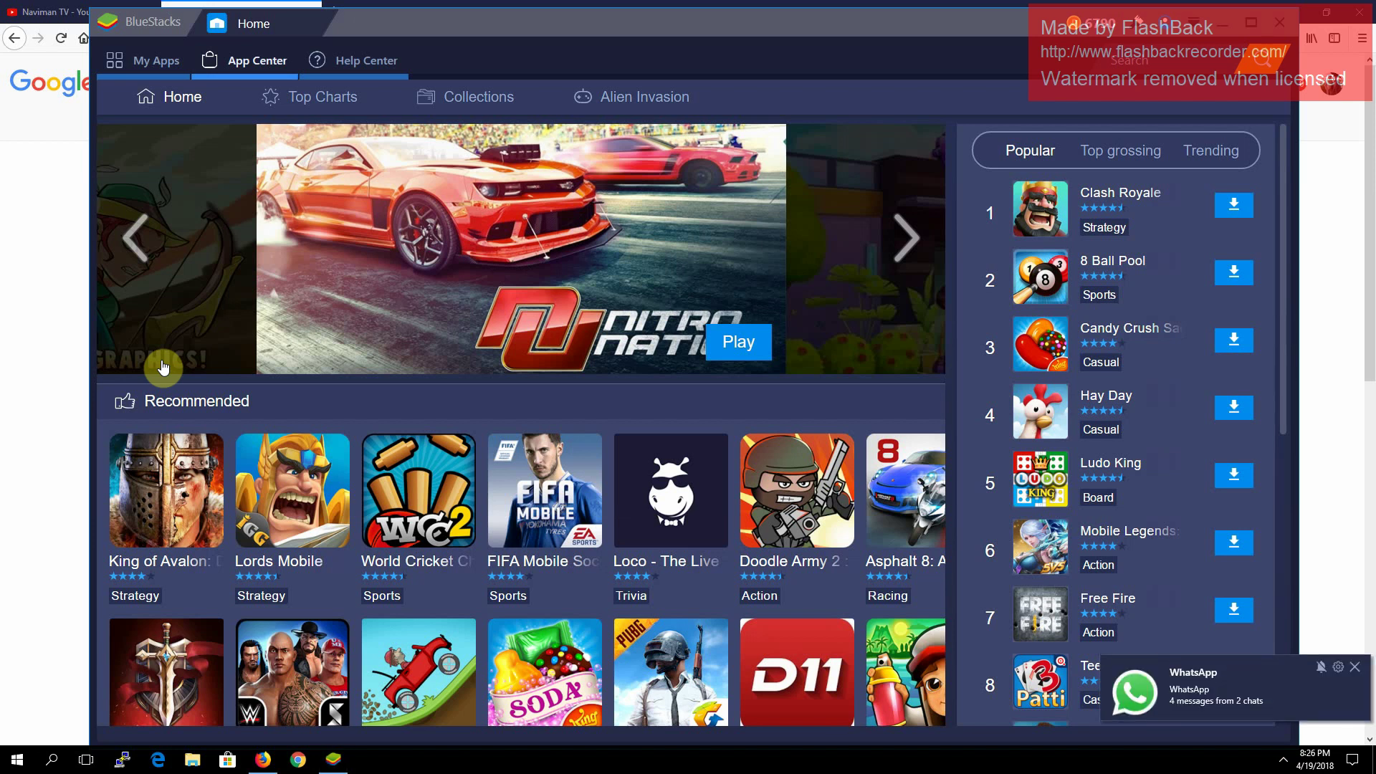
# Show My Apps, dismiss the WhatsApp toast, and focus the app search box
pyautogui.click(155, 62)
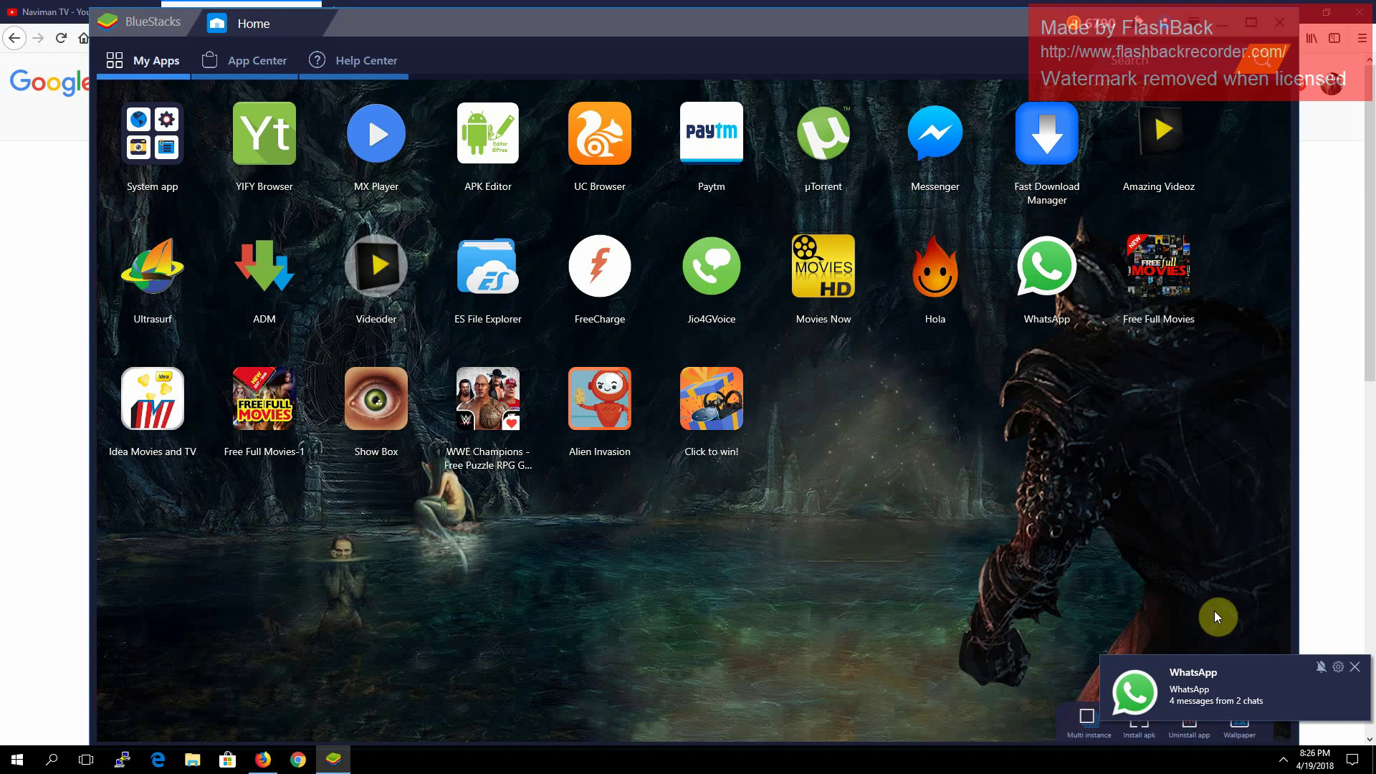
pyautogui.click(1356, 669)
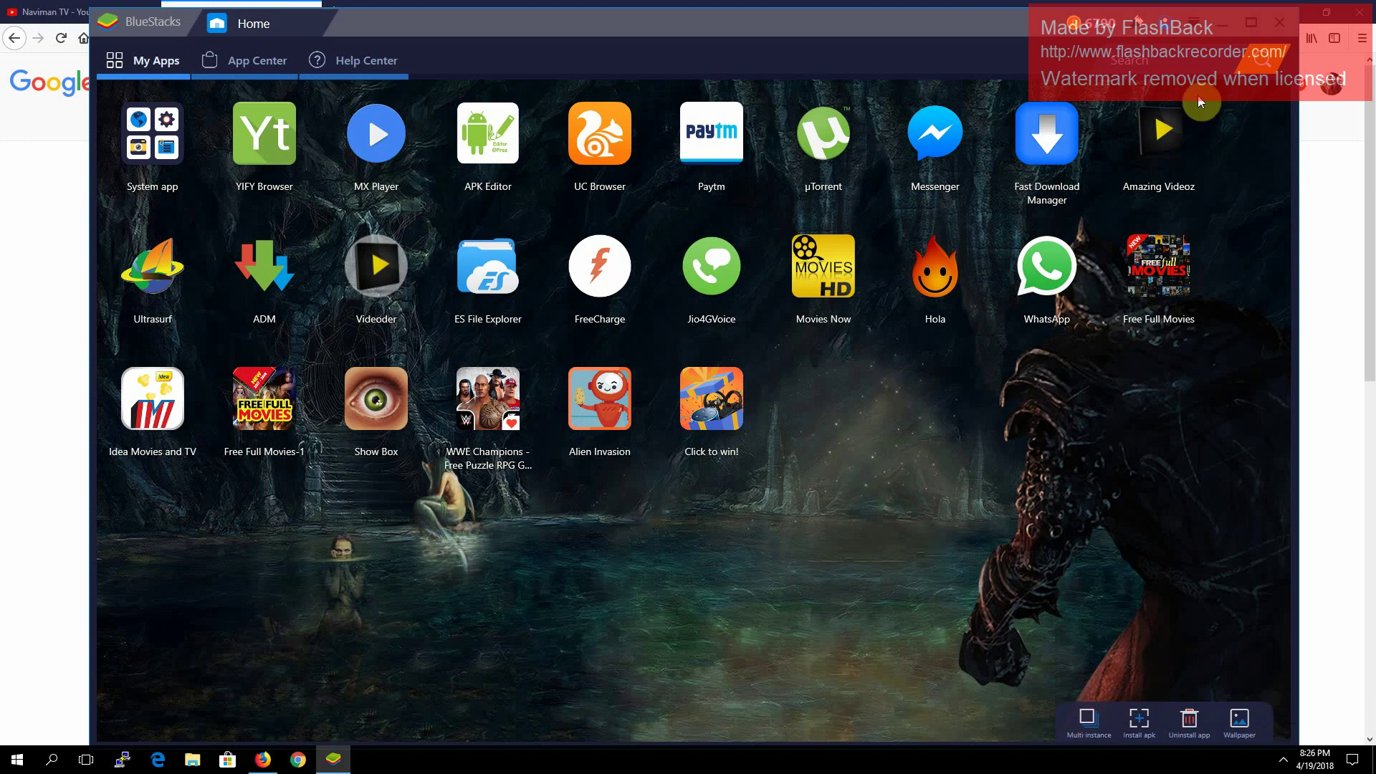
pyautogui.click(1151, 63)
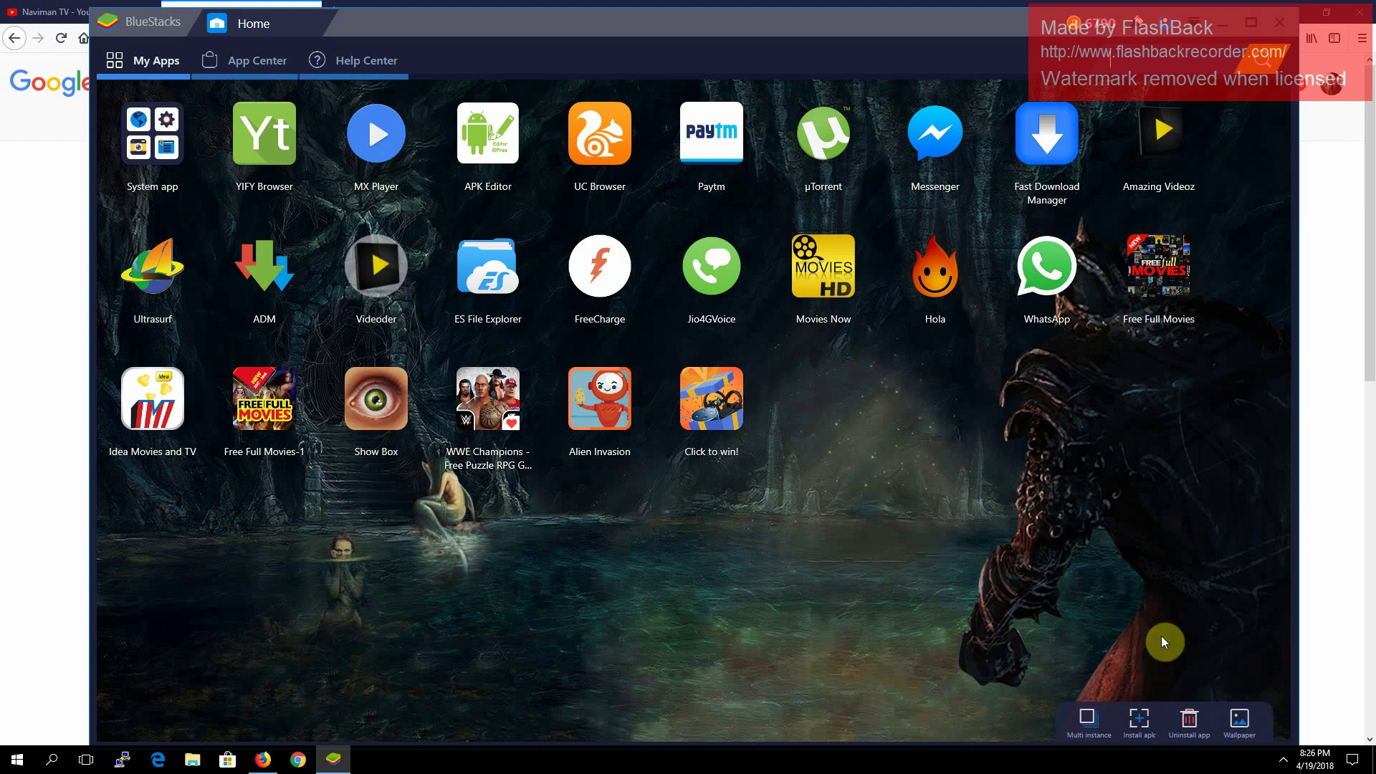
# Install the com.tdo.showbox APK from SharedFolder so Show Box appears in My Apps
pyautogui.click(1140, 719)
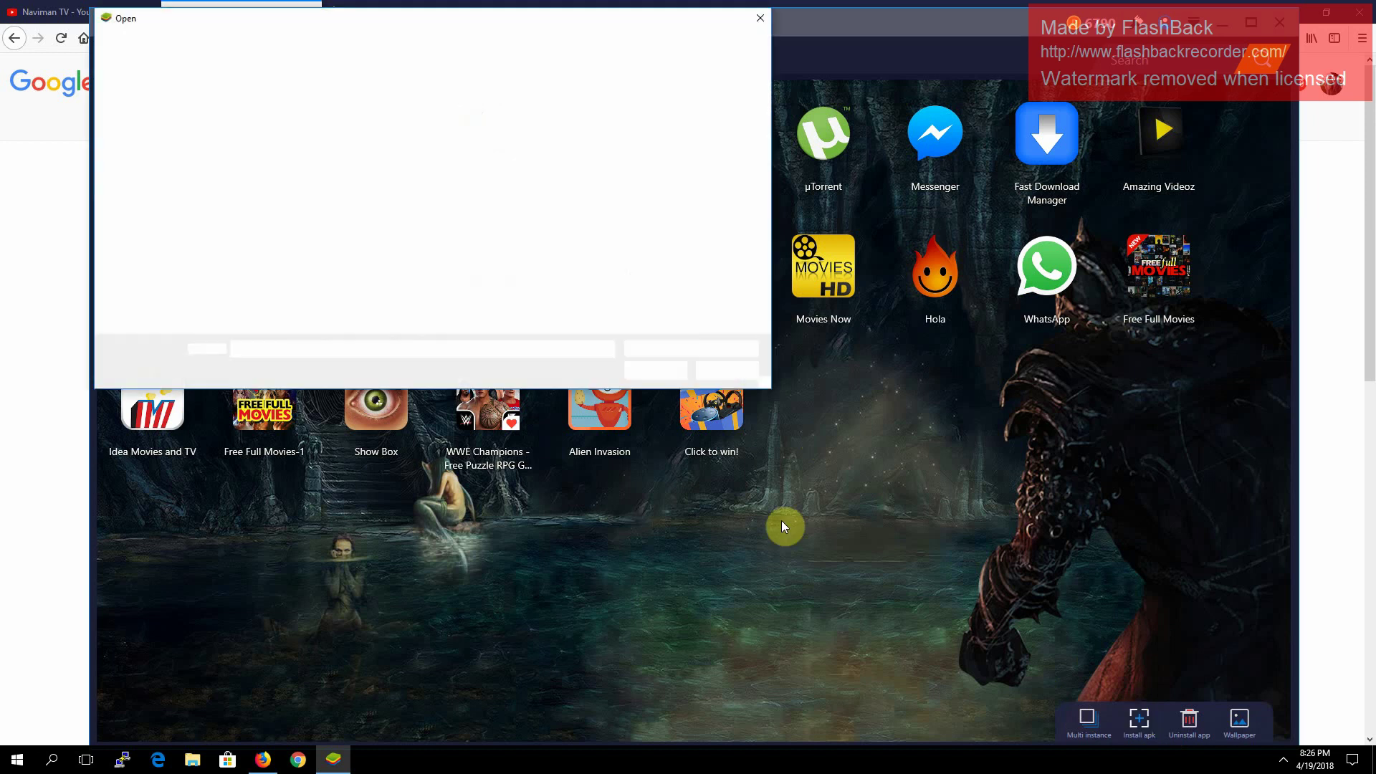
pyautogui.click(265, 152)
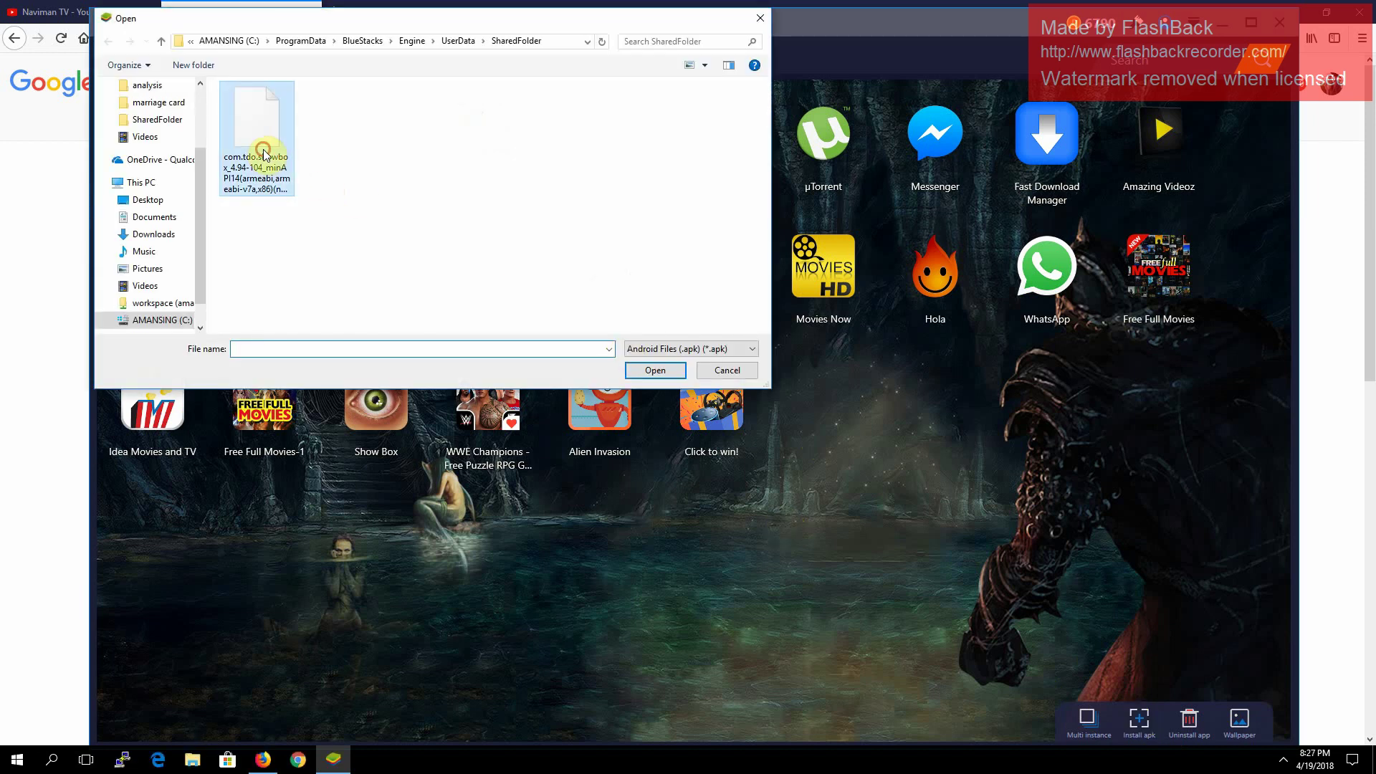
pyautogui.click(648, 370)
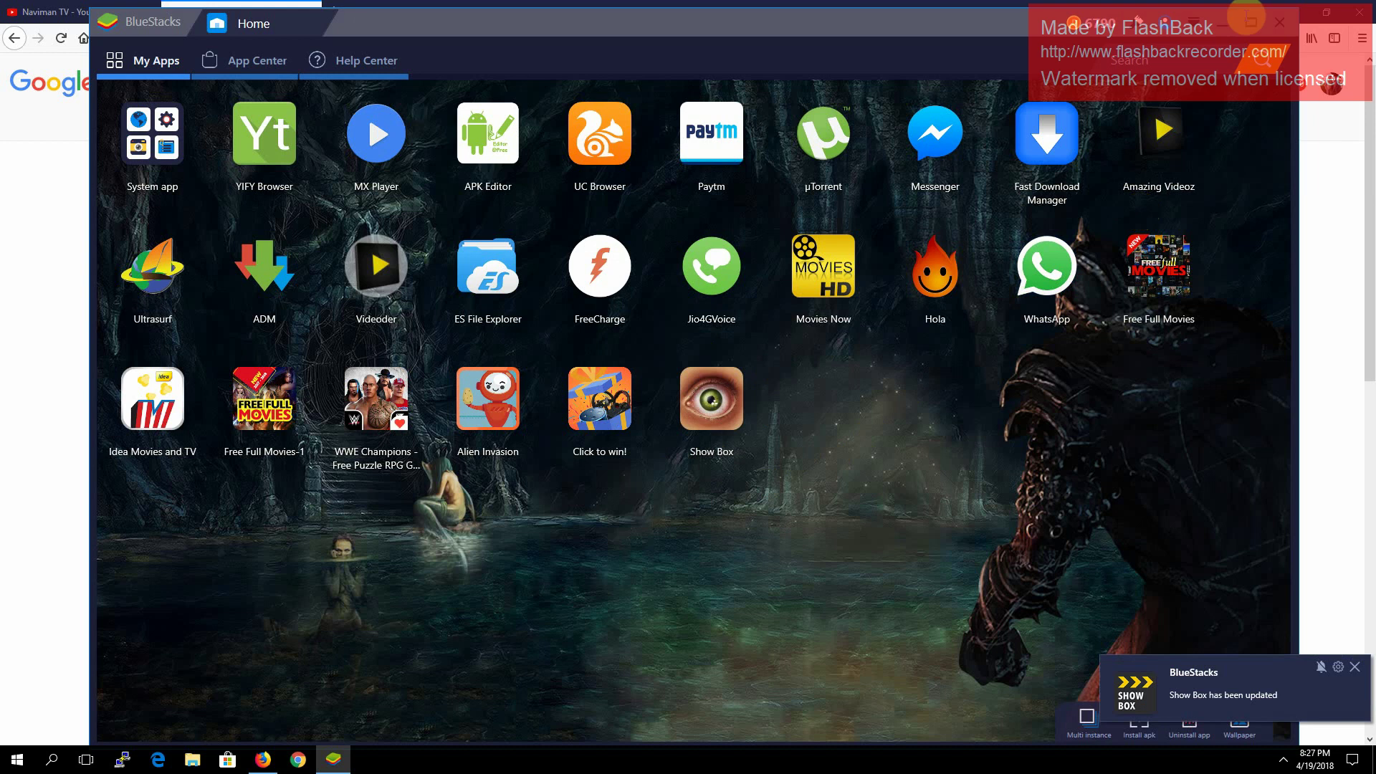
# Open Settings on the Engine page: OpenGL, 2 CPU cores, 1800 MB memory
pyautogui.click(1198, 25)
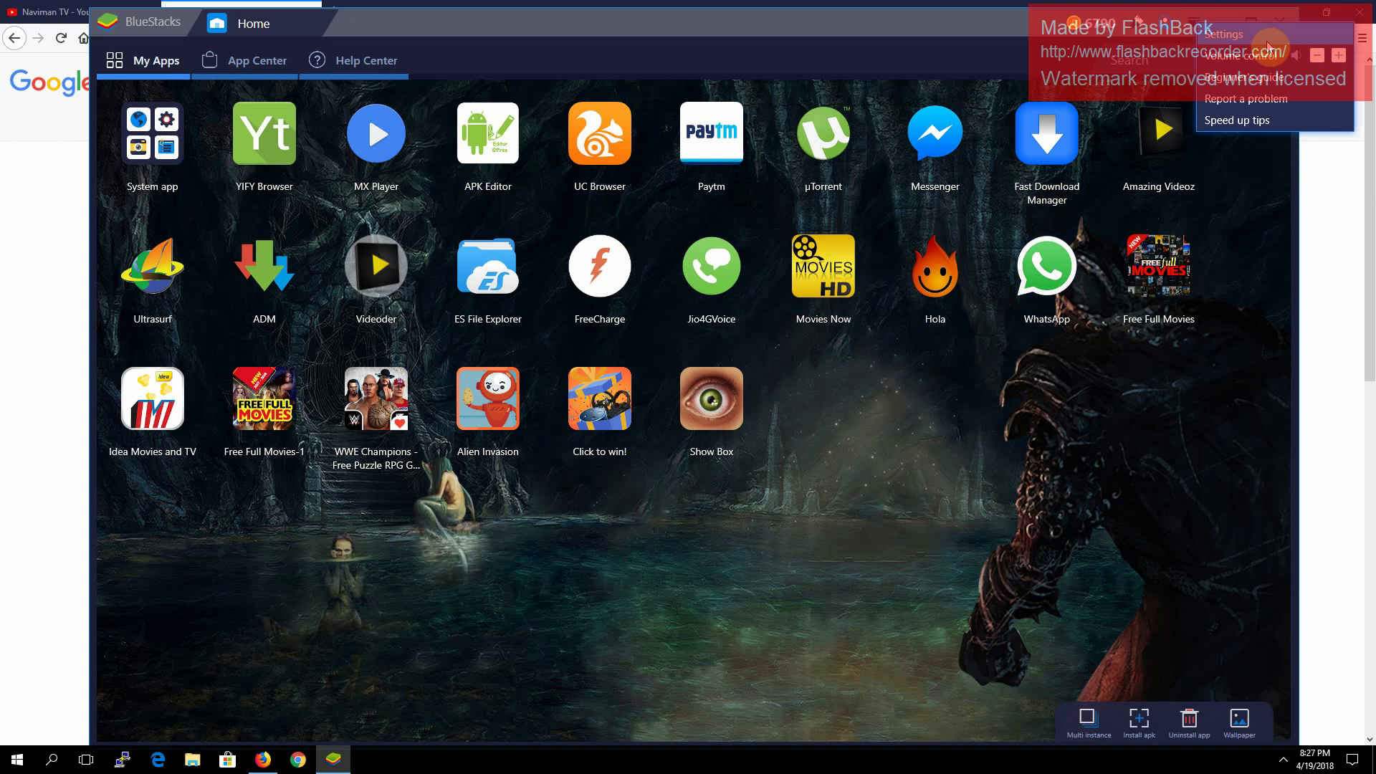
pyautogui.click(1268, 43)
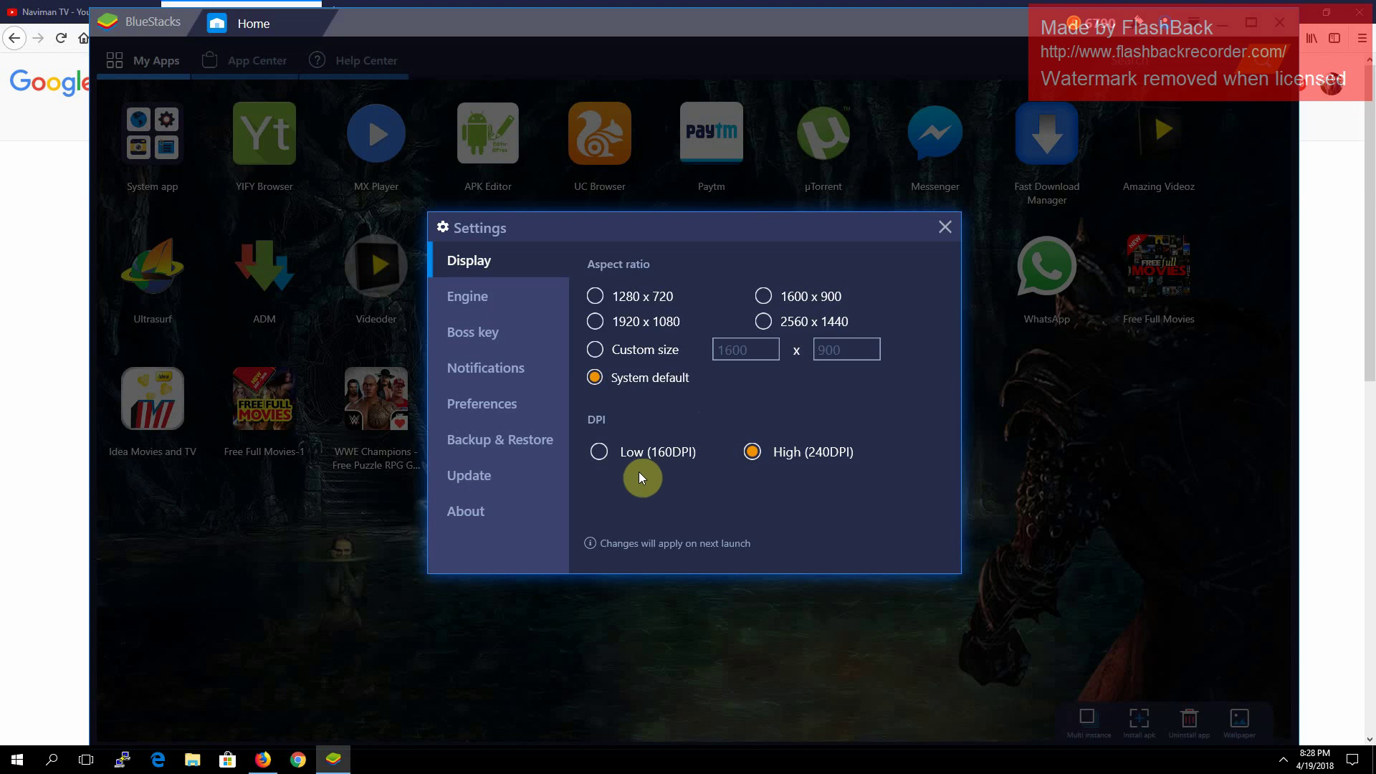
pyautogui.click(475, 301)
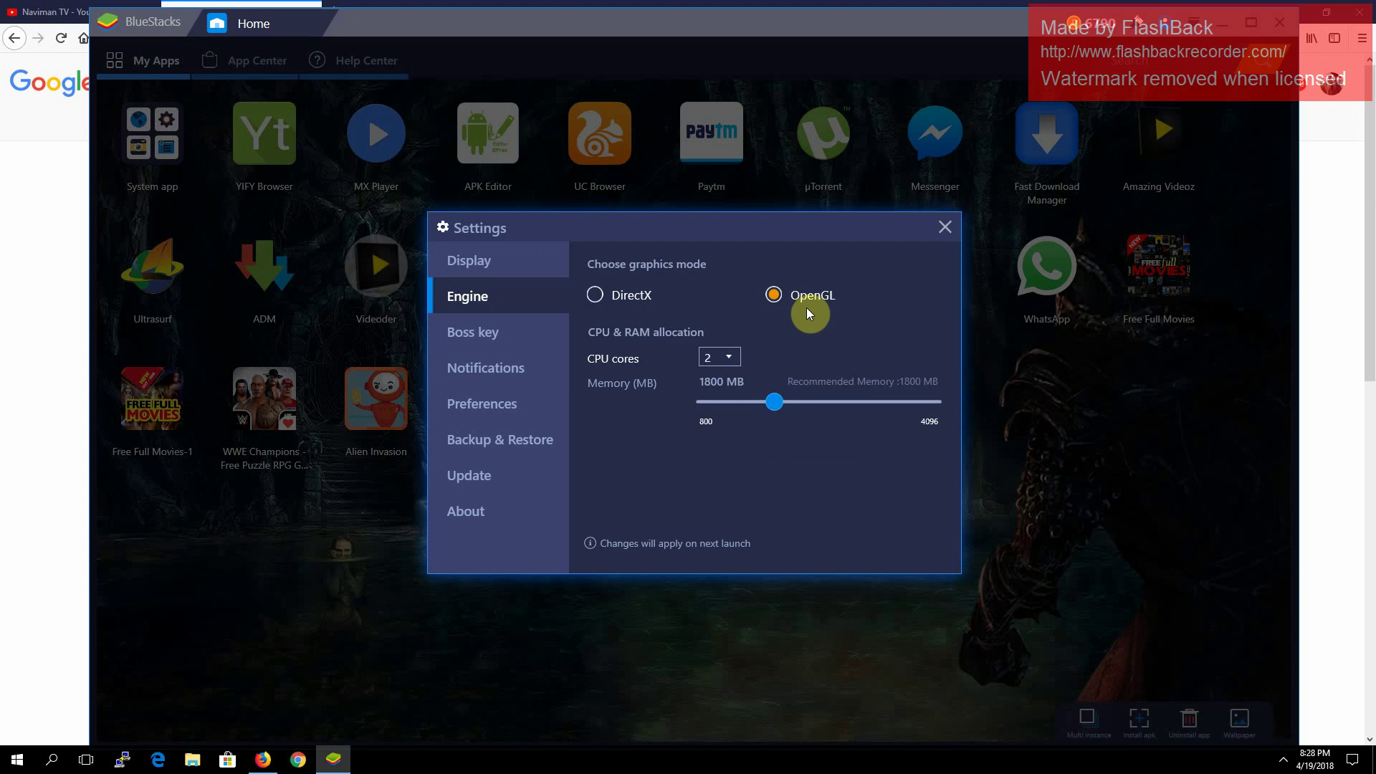
# View the Boss key setting, close Settings, and confirm exiting BlueStacks
pyautogui.press('Down')
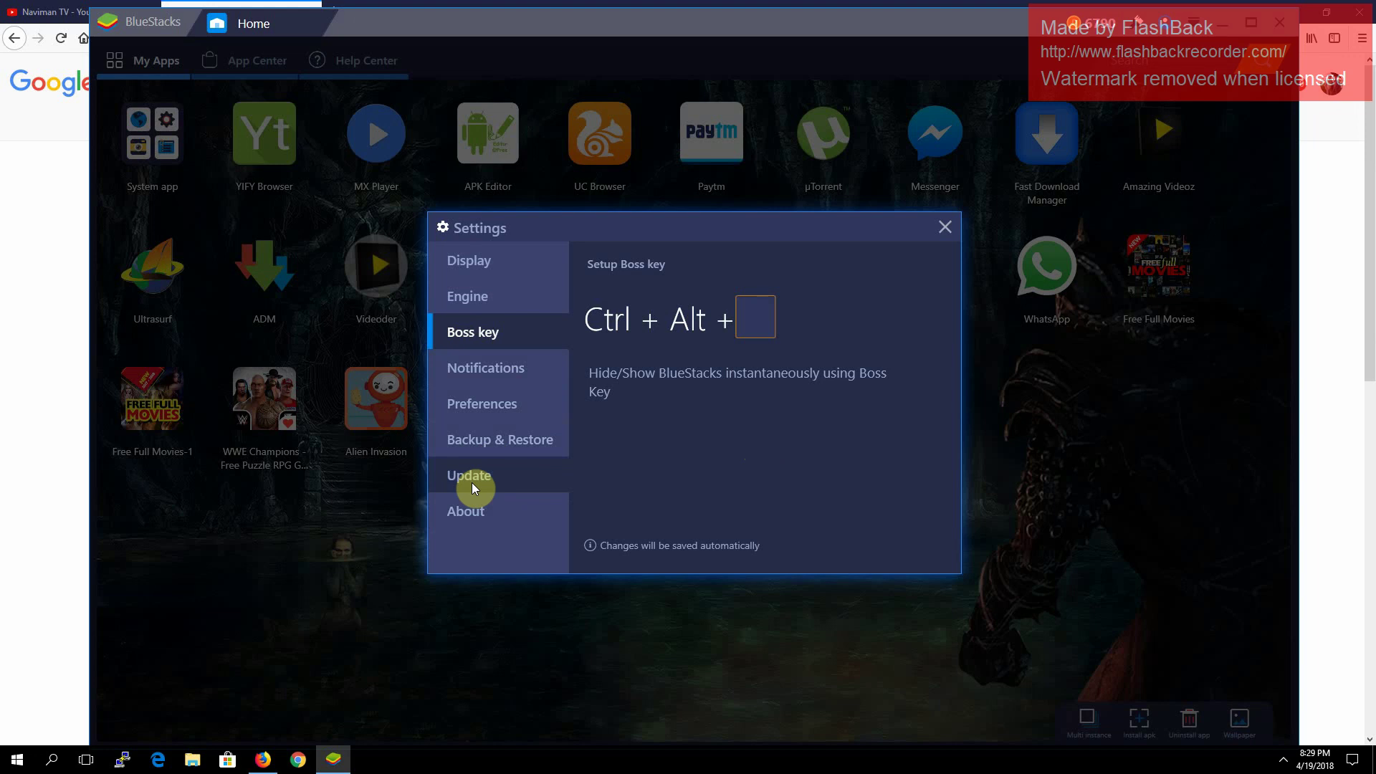
pyautogui.click(946, 228)
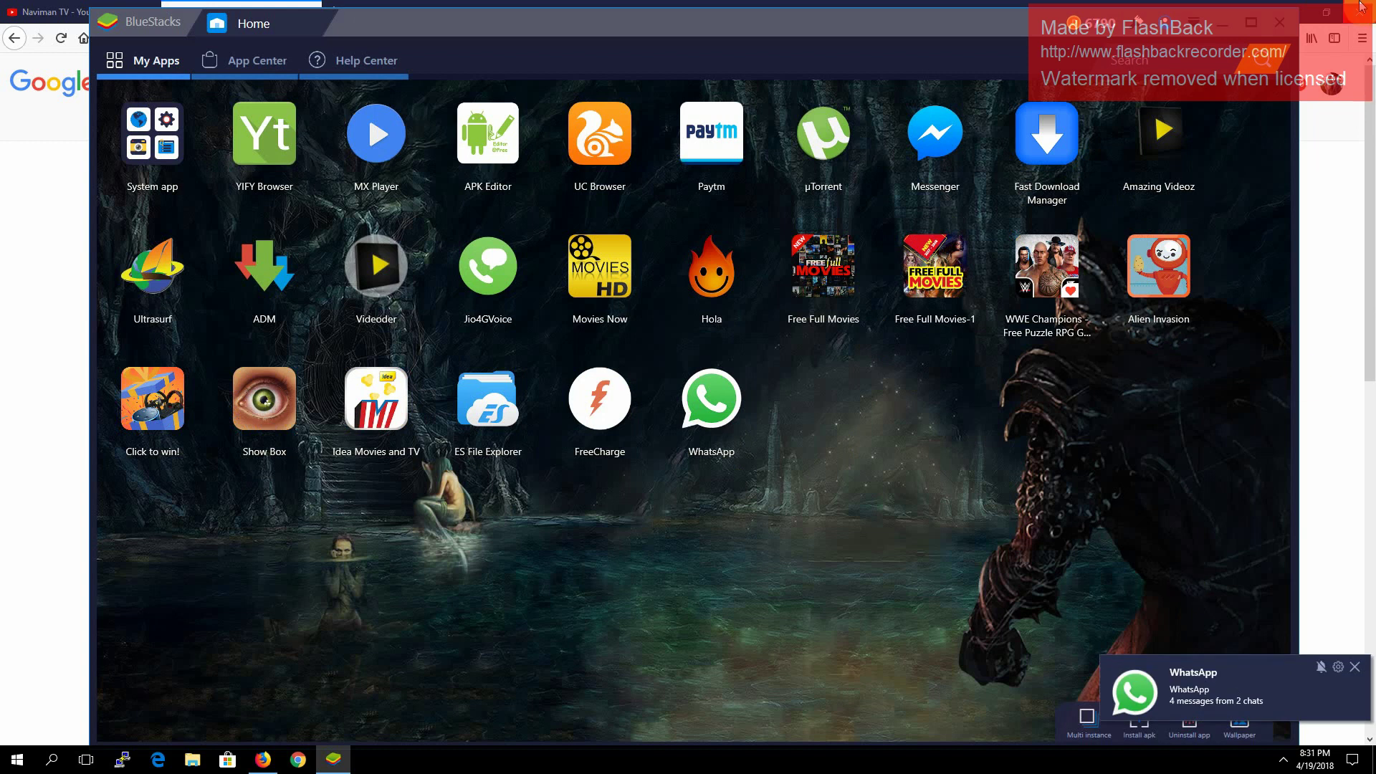
pyautogui.click(1288, 24)
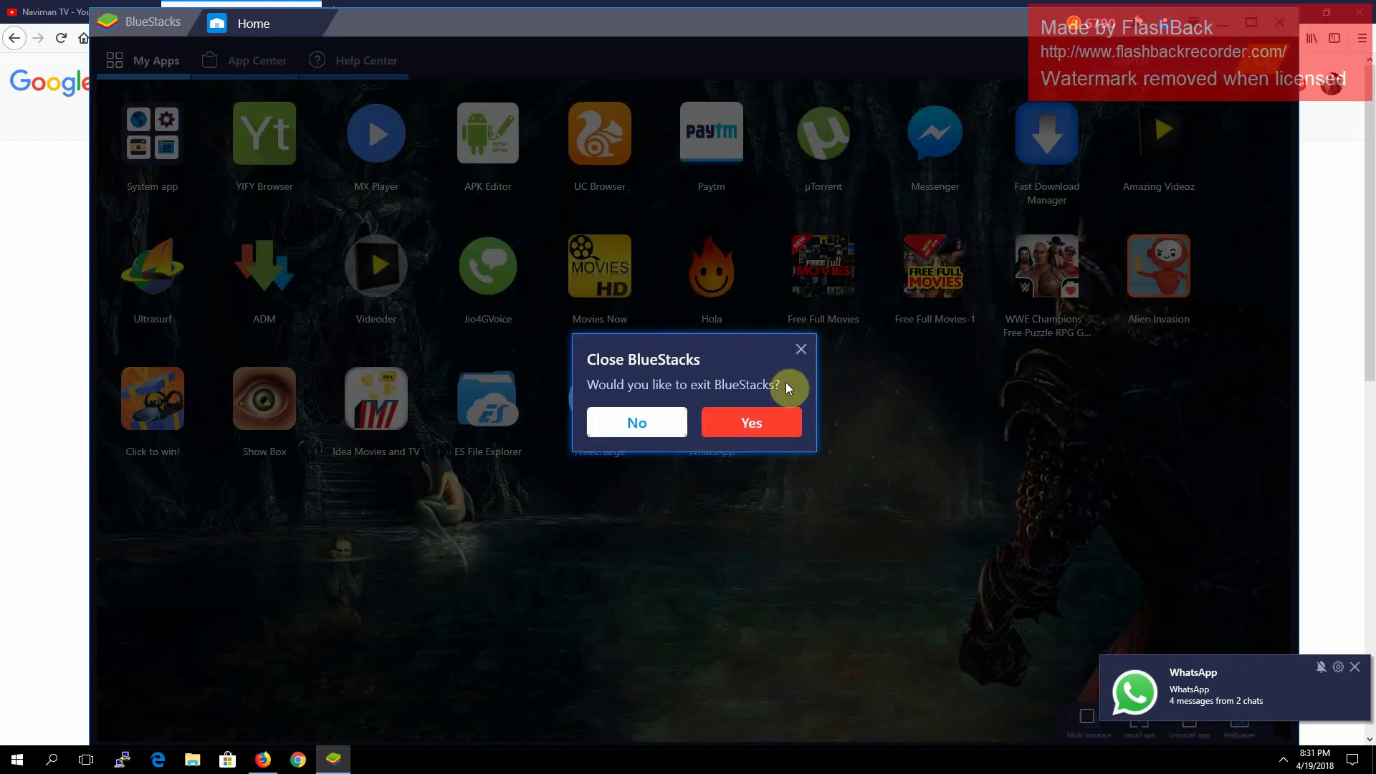
pyautogui.click(750, 418)
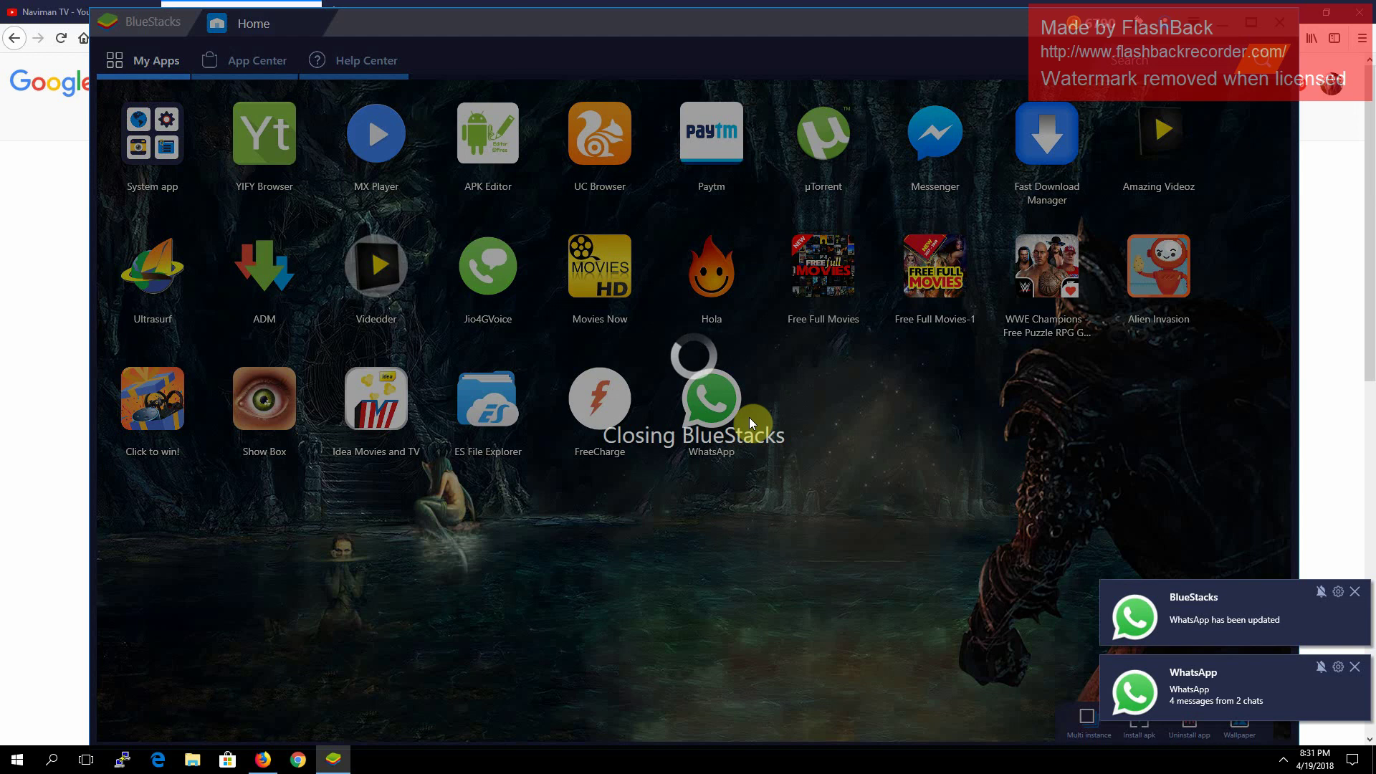